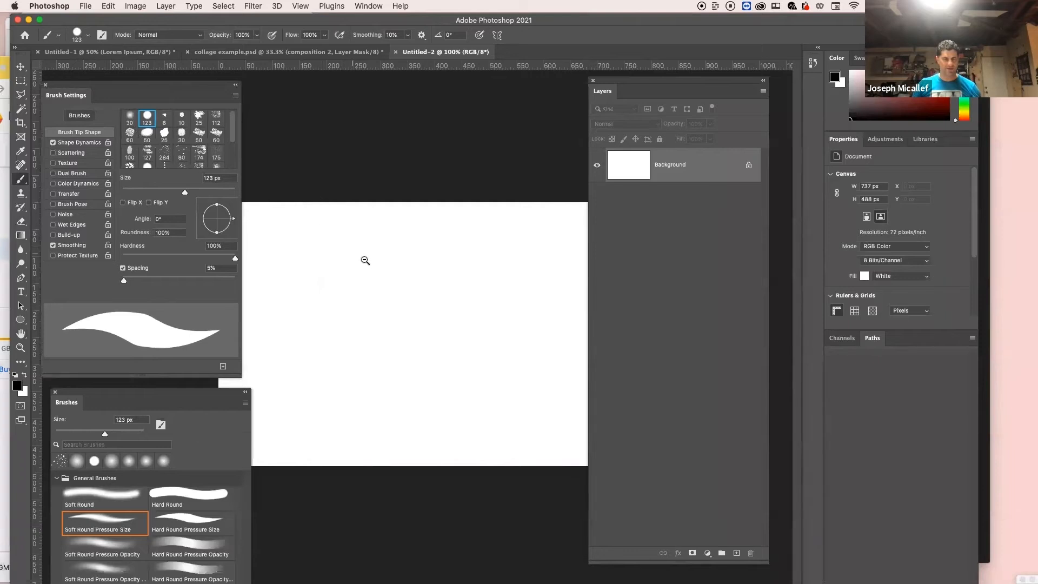
Shorten the Layers panel and move it, Brush Settings and Brushes clear of the canvas.
alt+super+click(371, 263)
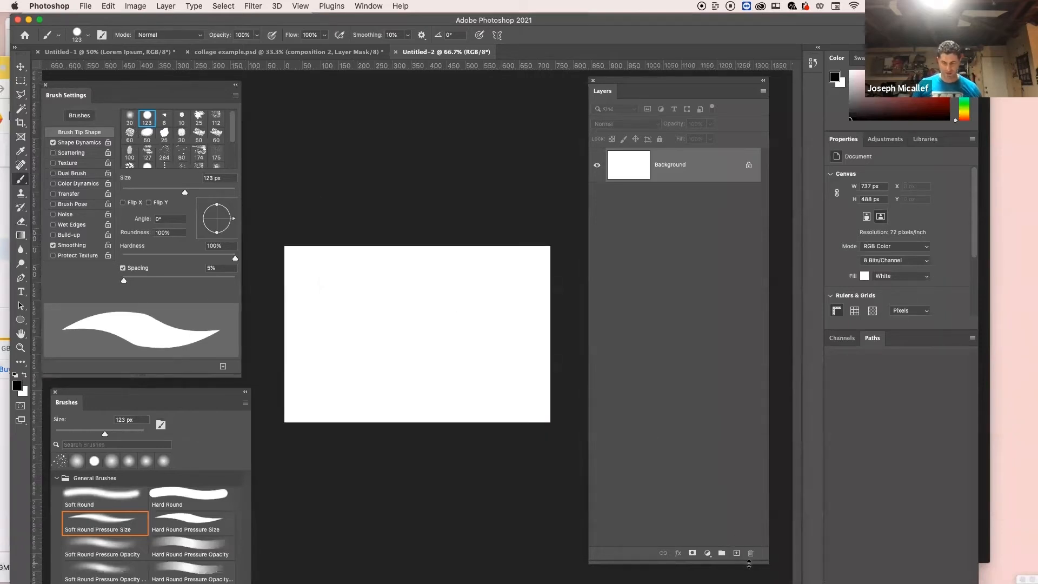
drag(749, 564, 684, 211)
drag(628, 96, 732, 174)
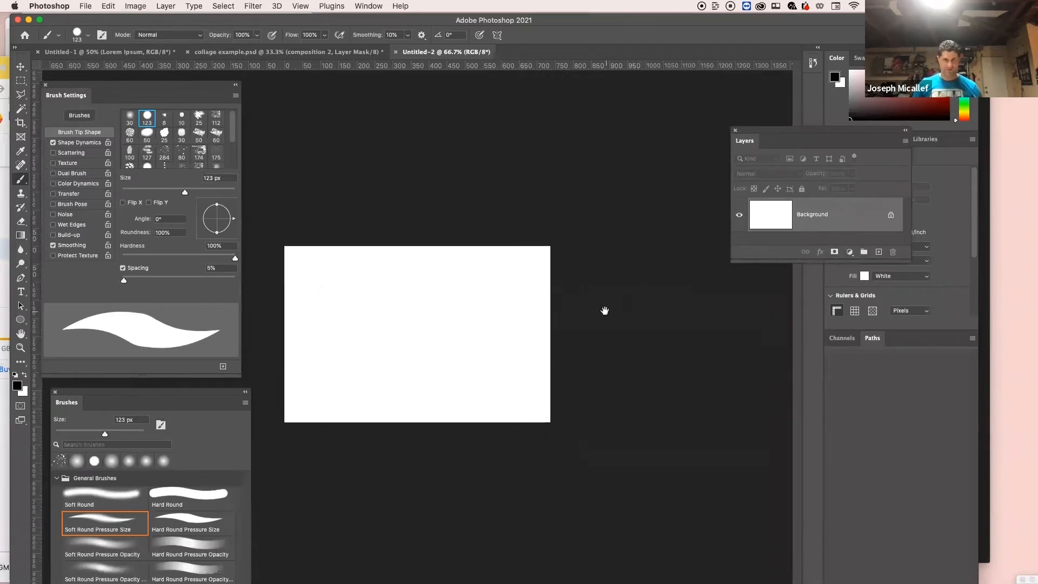
click(365, 326)
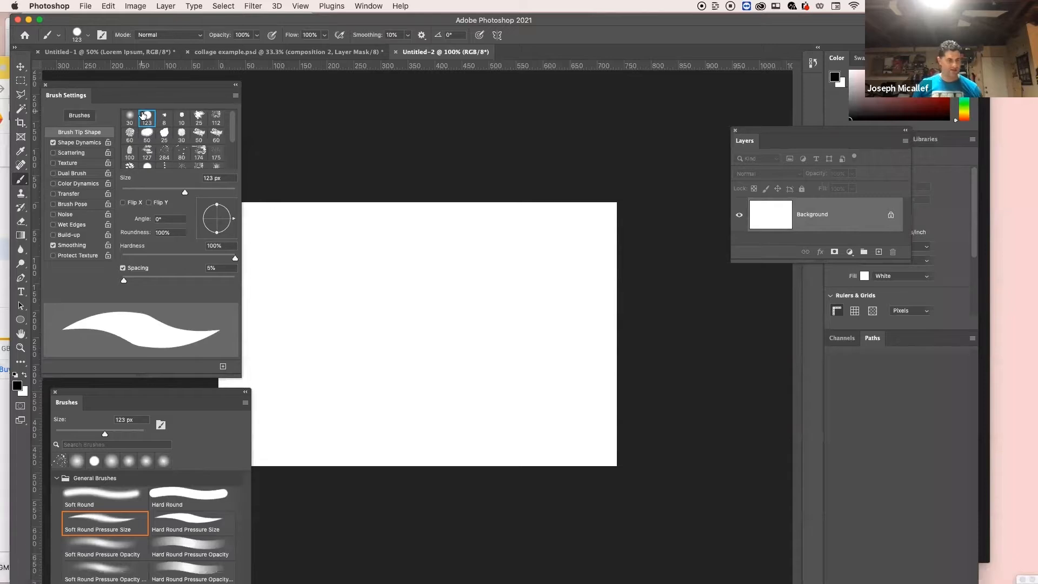
mouse_move(91, 398)
mouse_down()
mouse_move(557, 105)
mouse_move(685, 81)
mouse_up()
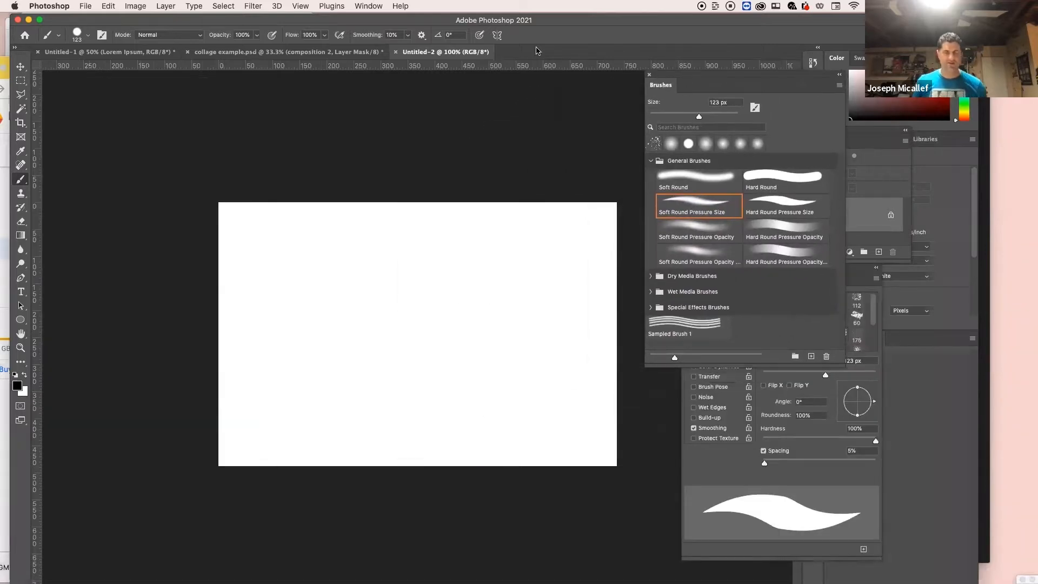
Enlarge the Photoshop window to fill the screen.
drag(138, 16, 129, 44)
click(132, 49)
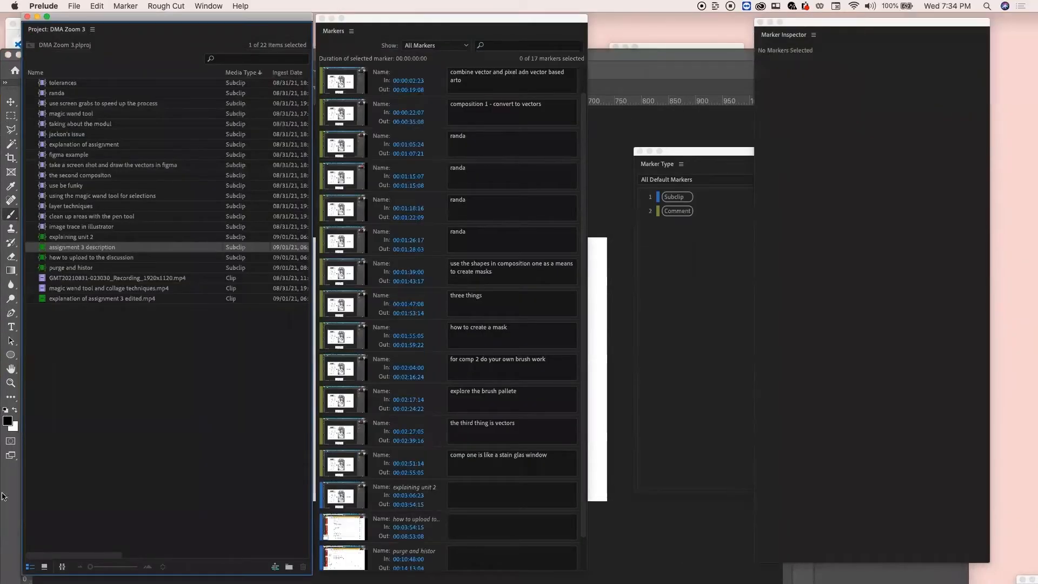
click(11, 535)
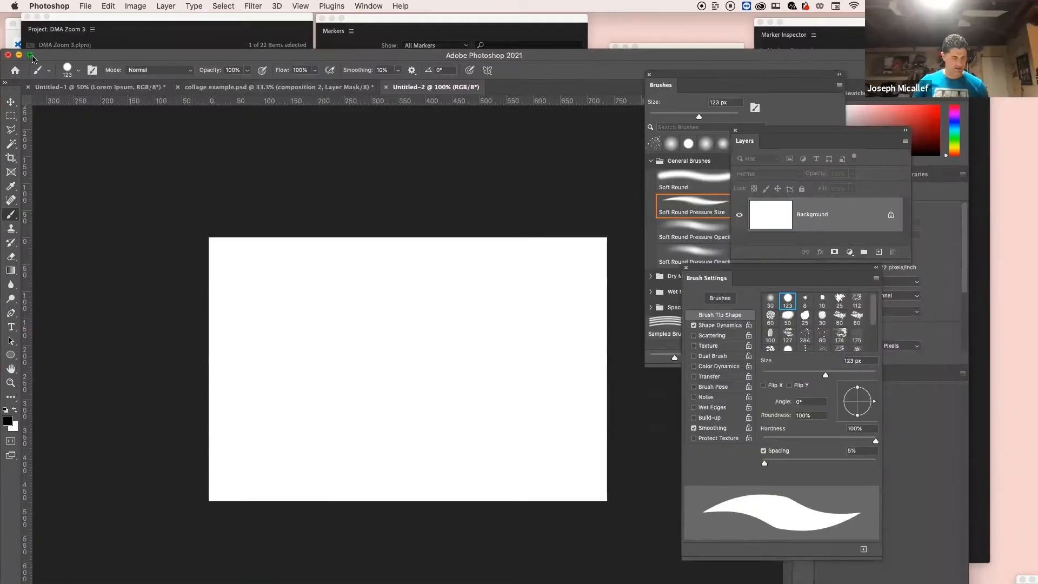
click(30, 55)
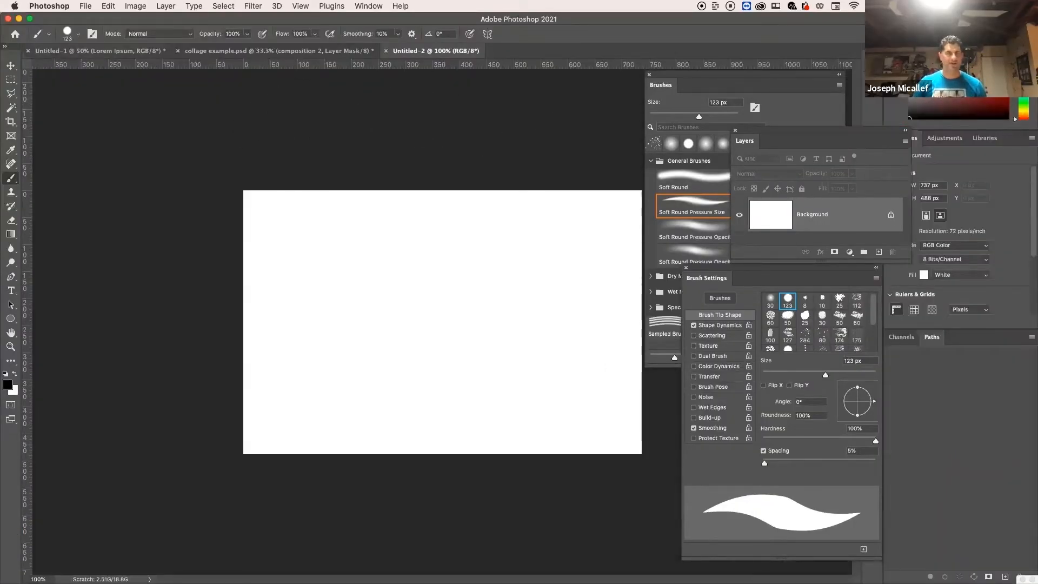
Switch to Chrome and run a Google image search for "apple".
key(super+Tab)
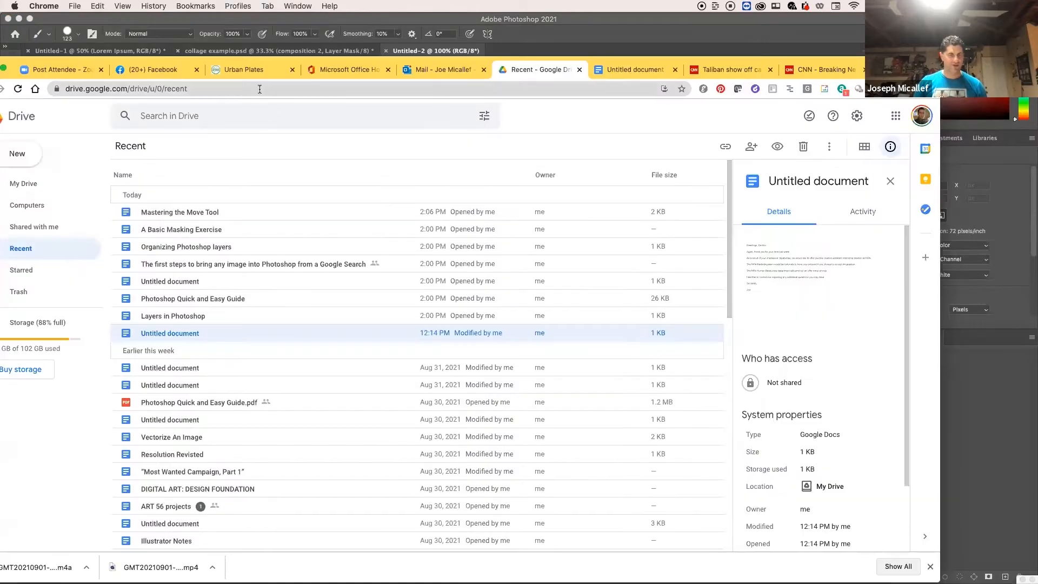
click(266, 88)
text(apple)
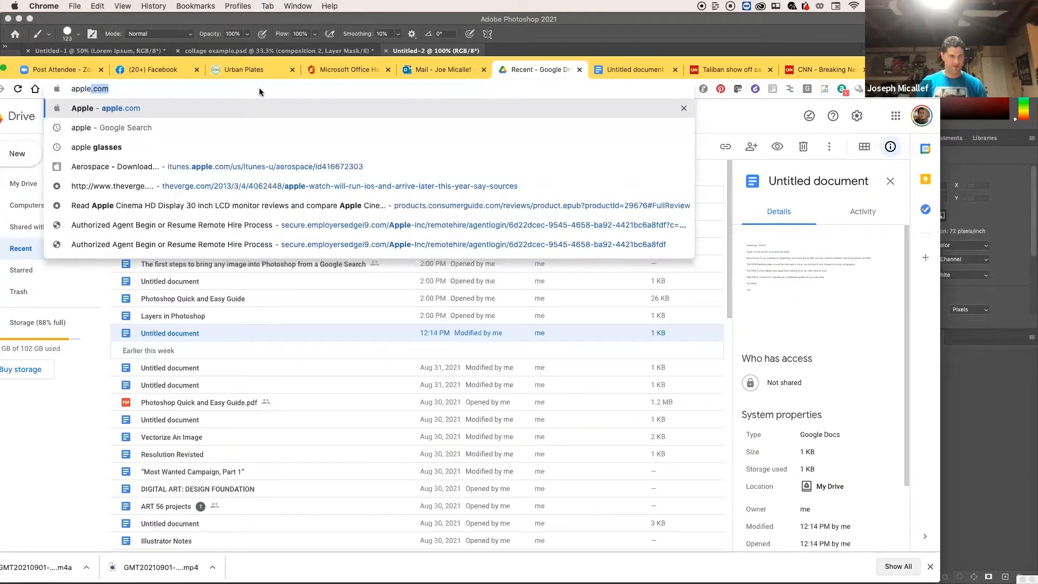
key(Return)
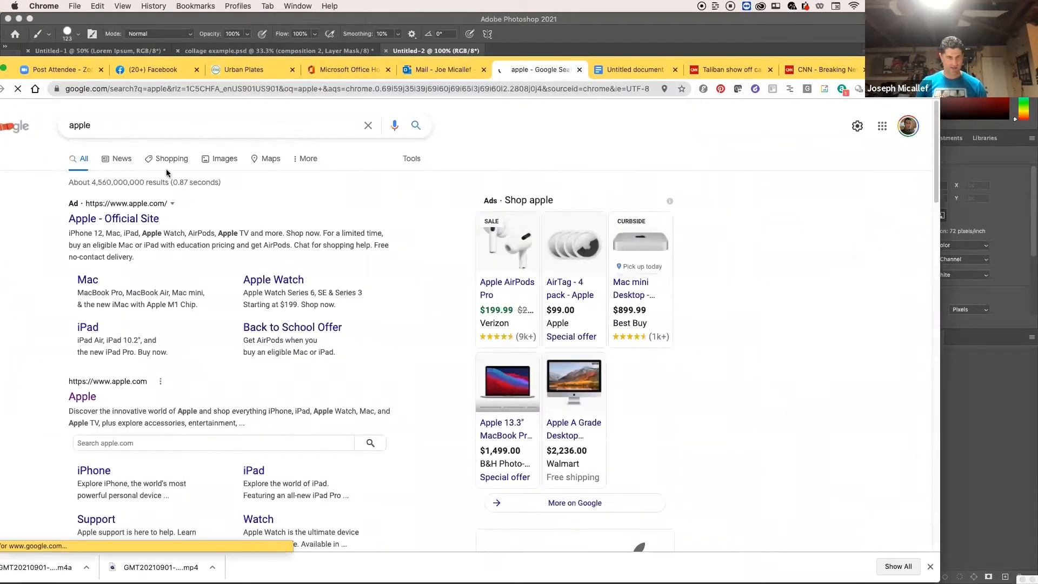
click(212, 158)
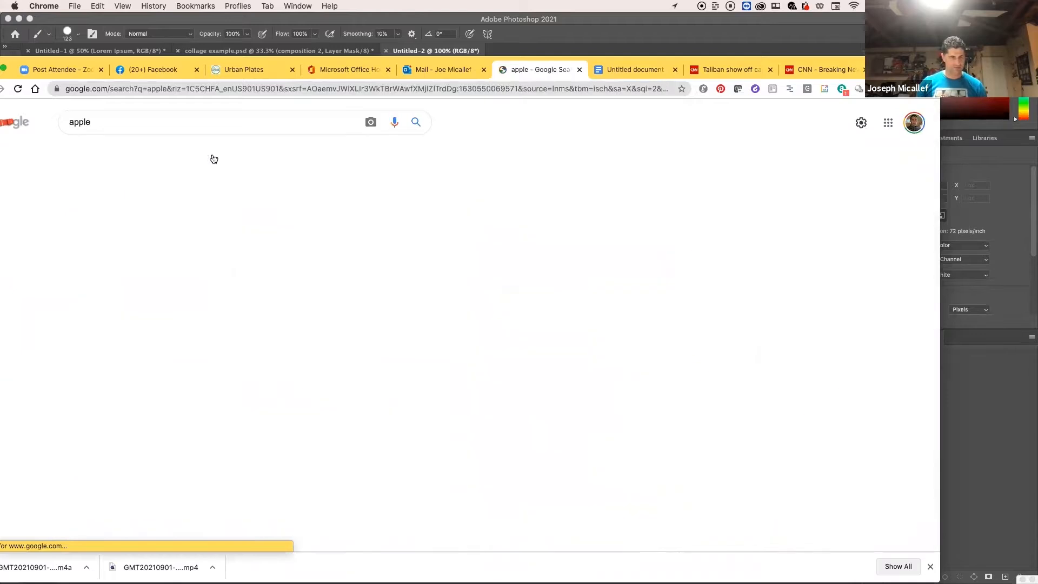
Copy the Forbes picture of a red apple with a leaf and paste it into the Untitled-2 document in Photoshop.
click(273, 465)
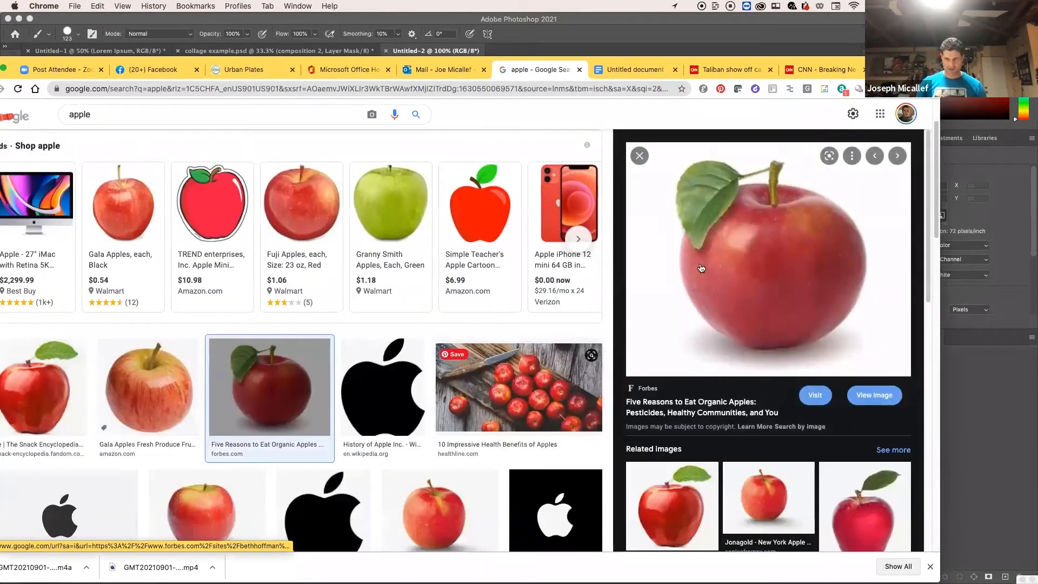
right_click(724, 248)
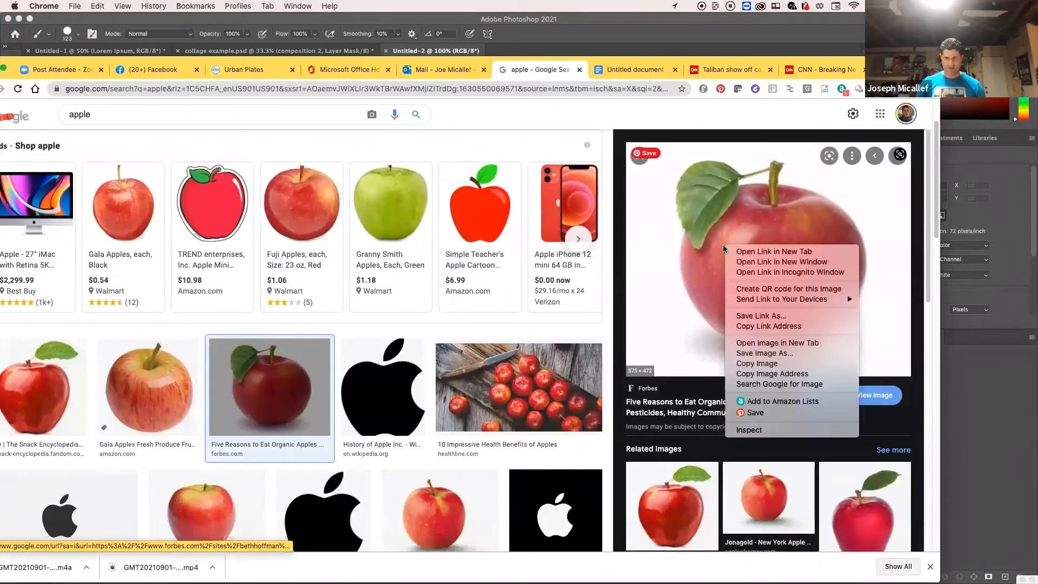
click(783, 364)
key(super+Tab)
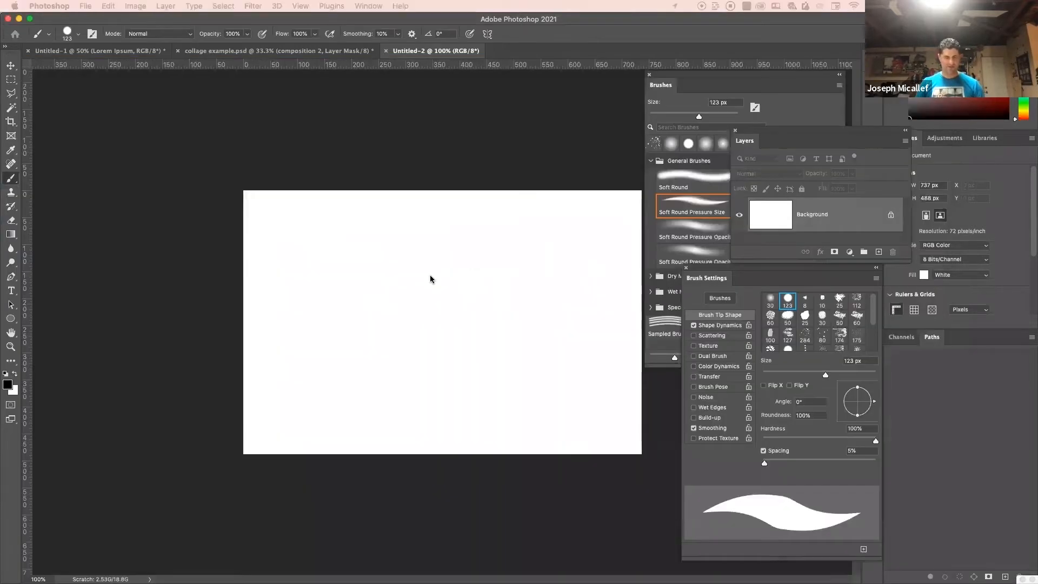
key(super+v)
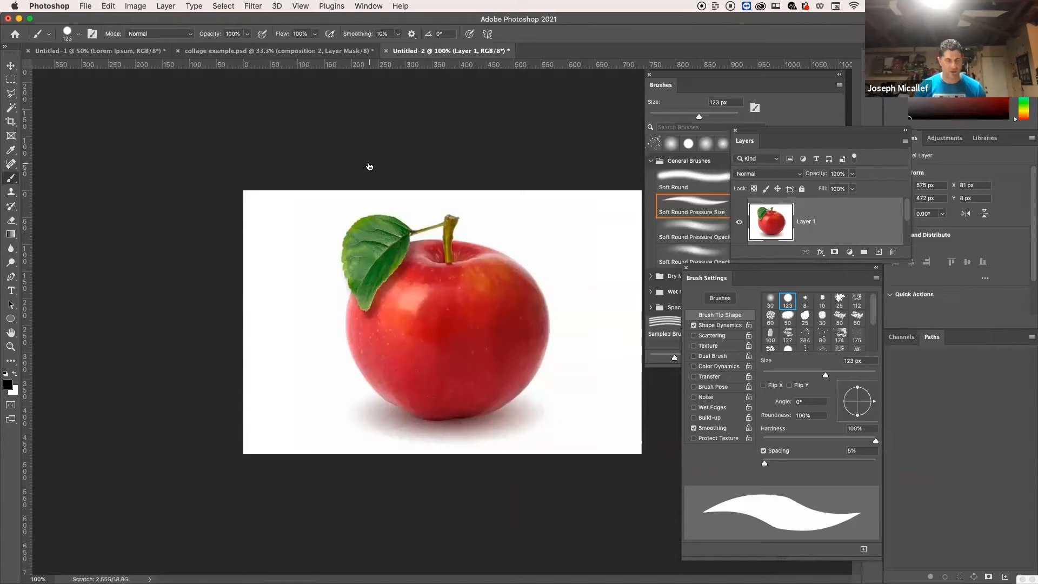
Return to Chrome and search Google Images for "beach scene".
key(super+Tab)
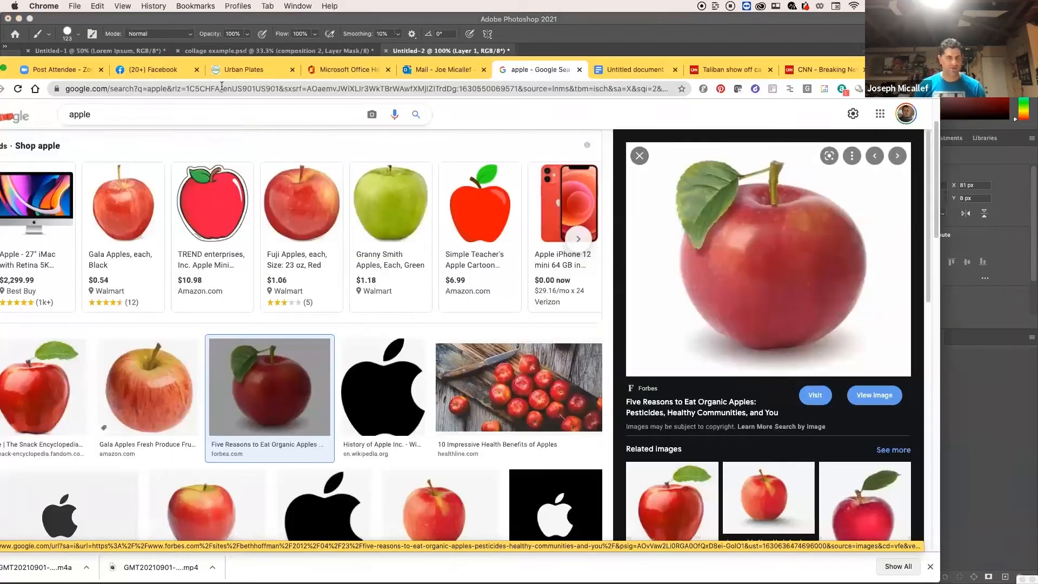
drag(154, 113, 212, 114)
text(beach scene)
key(Return)
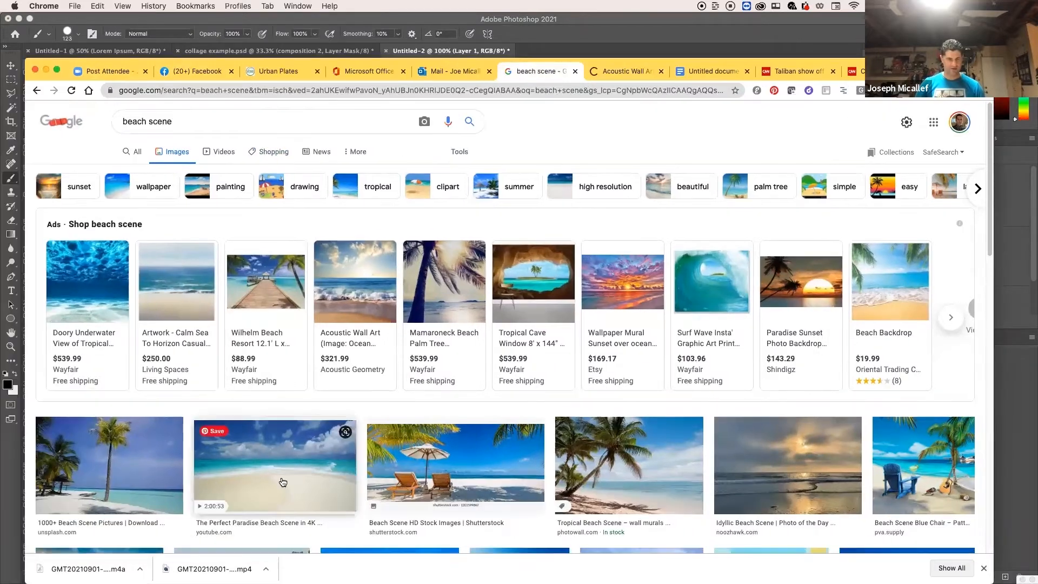
Copy the Photowall tropical beach image and paste it into the Photoshop document, accepting the color profile conversion.
click(654, 477)
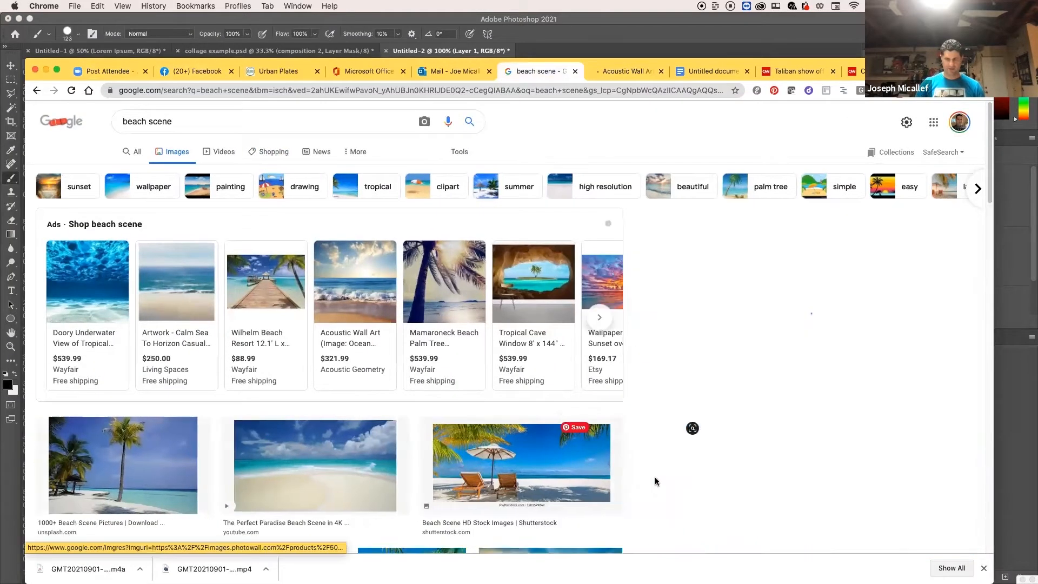
right_click(767, 262)
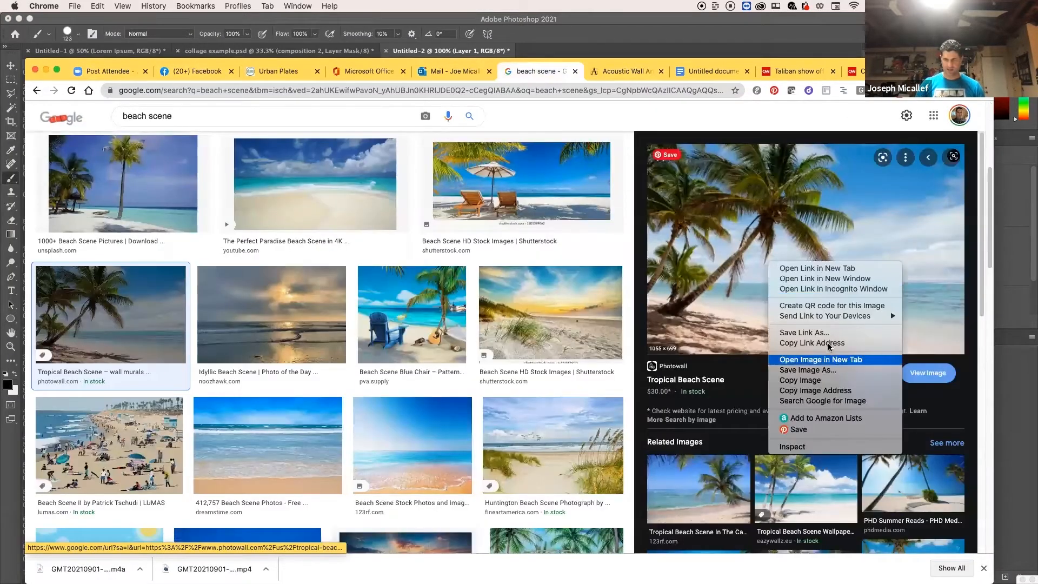
click(826, 381)
key(super+Tab)
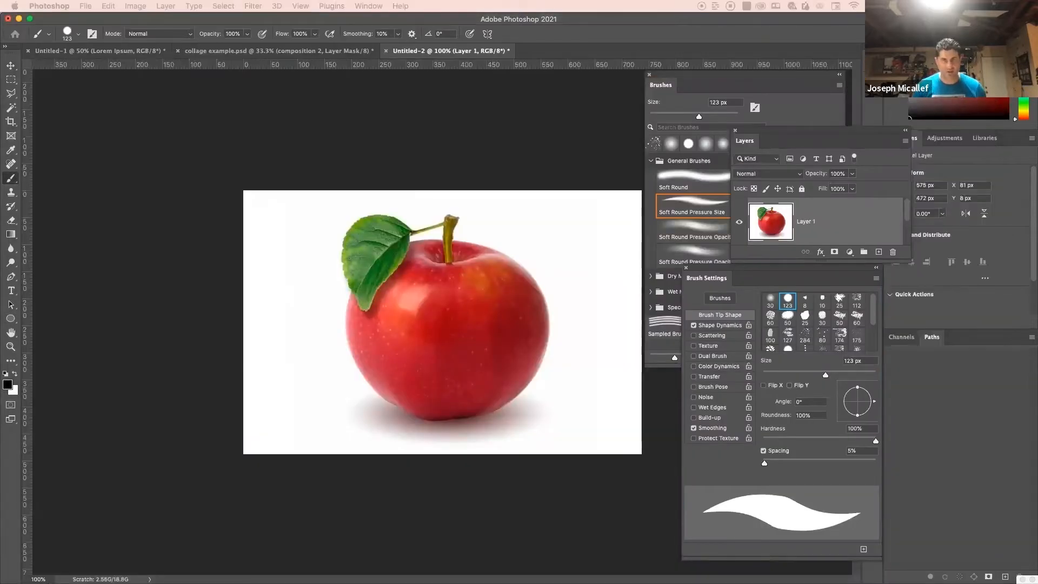
key(super+v)
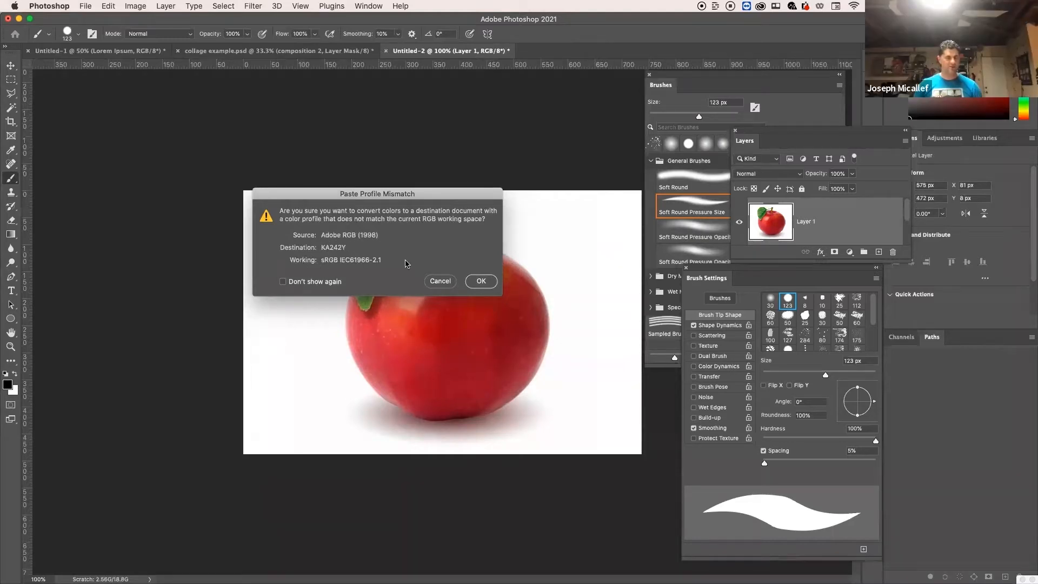
click(480, 281)
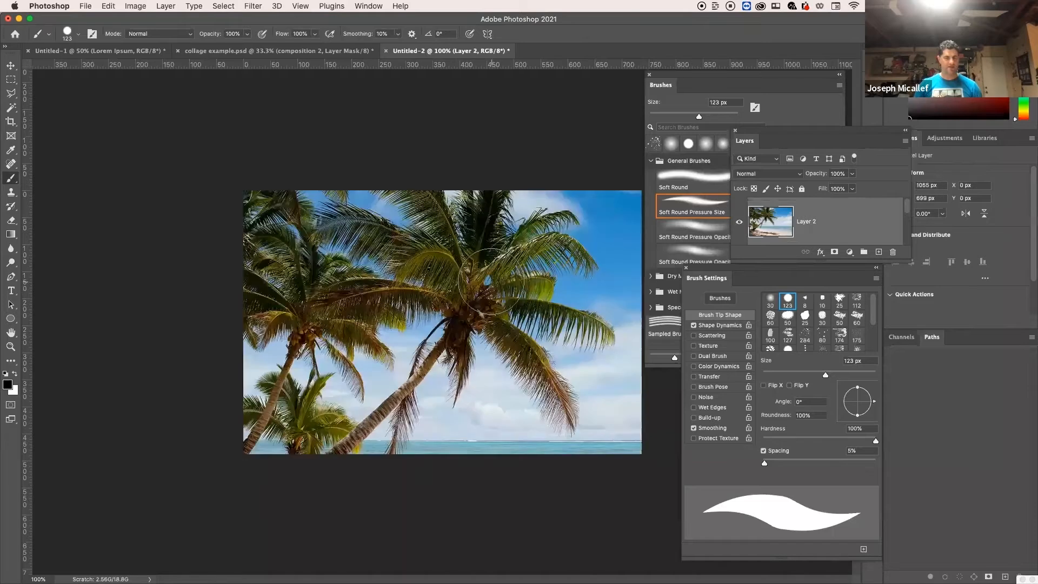
Move the beach layer below the apple layer.
key(c)
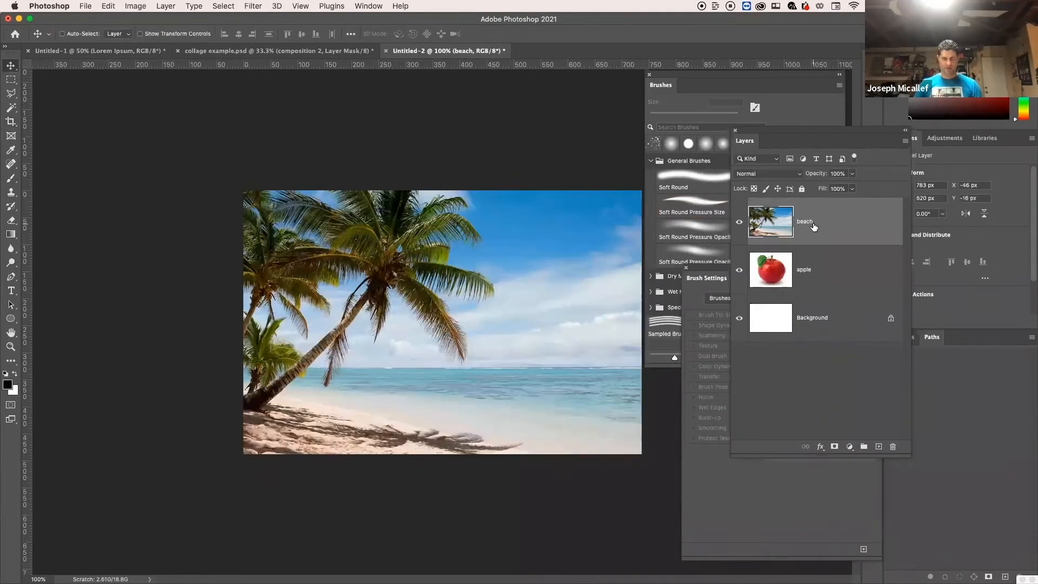
drag(825, 225, 828, 297)
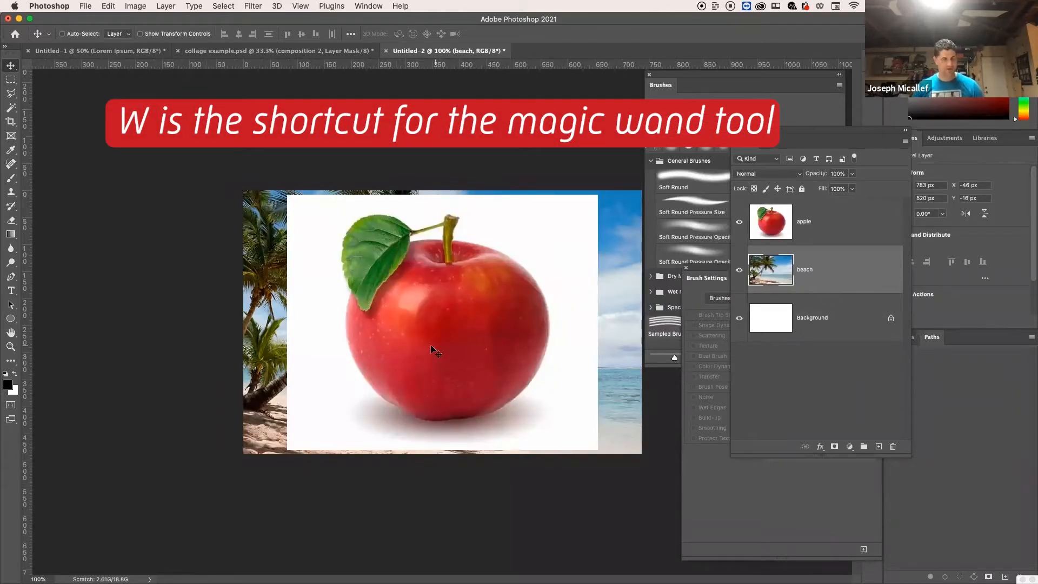
Select the white background around the apple on the apple layer with the Magic Wand tool.
key(w)
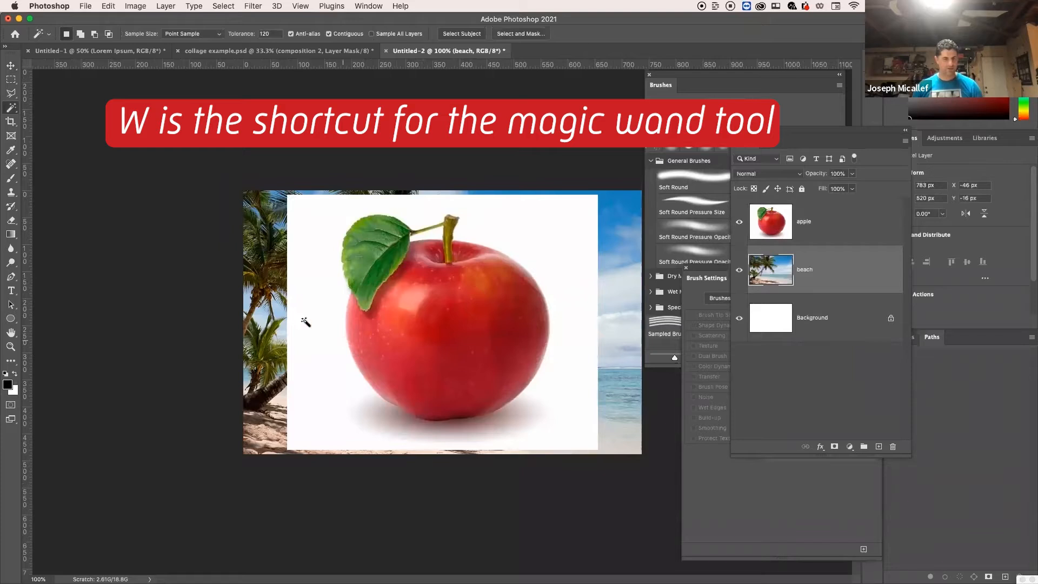
click(319, 277)
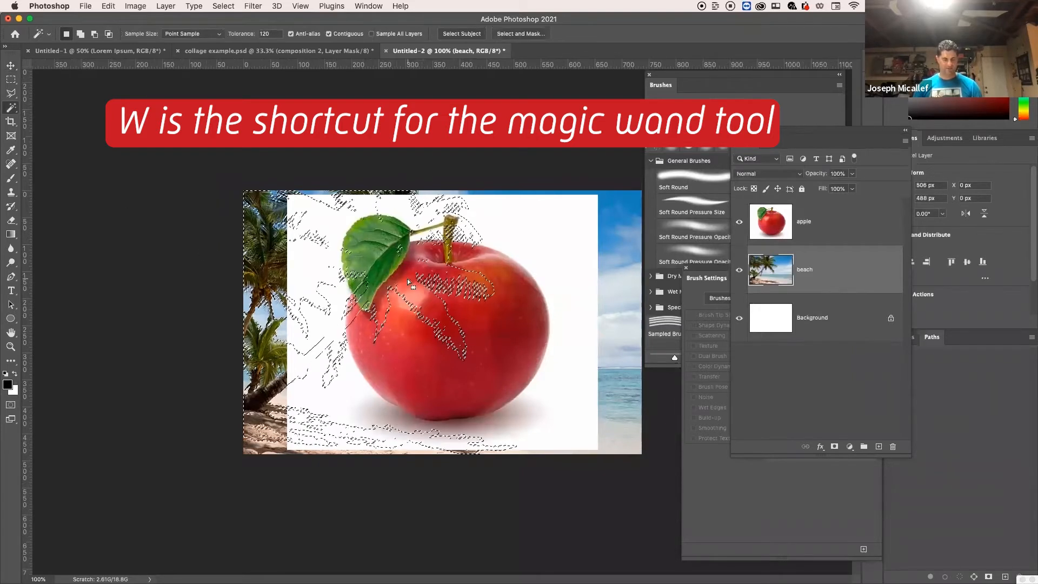
click(831, 231)
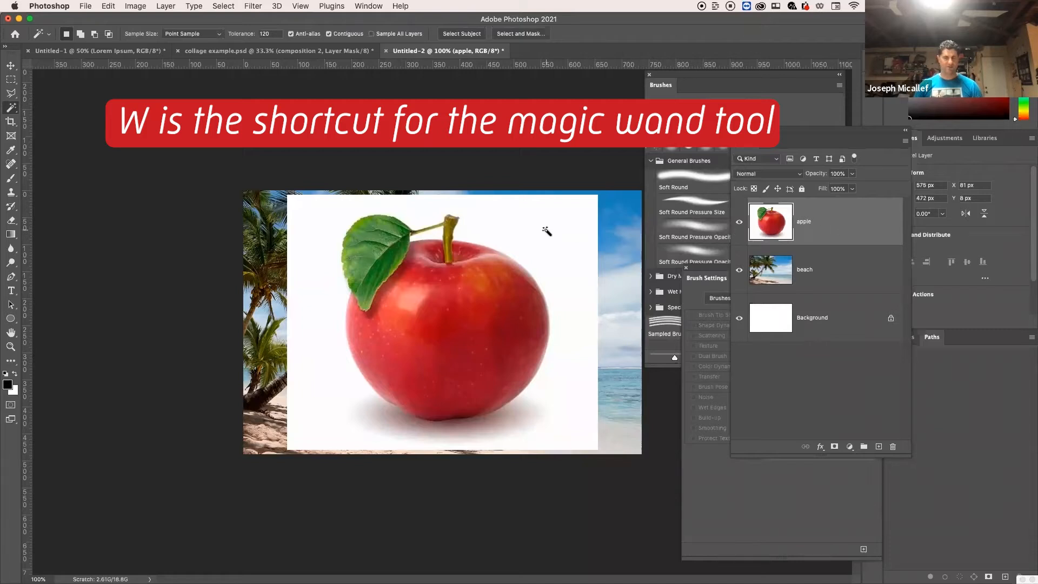
click(485, 243)
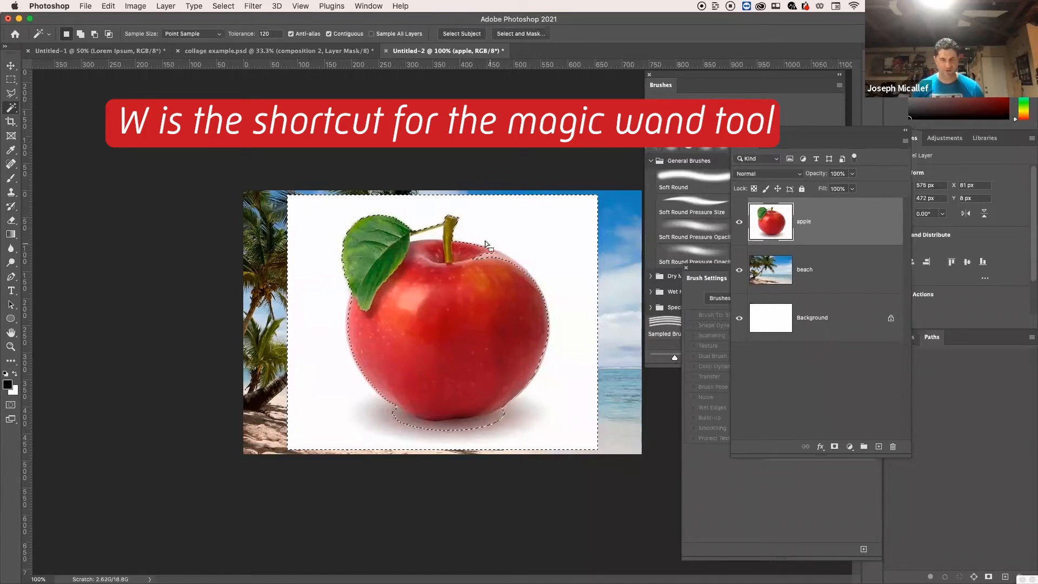
Examine the selection outline closely along the apple's upper rim and its leaf-side edge.
super+click(516, 264)
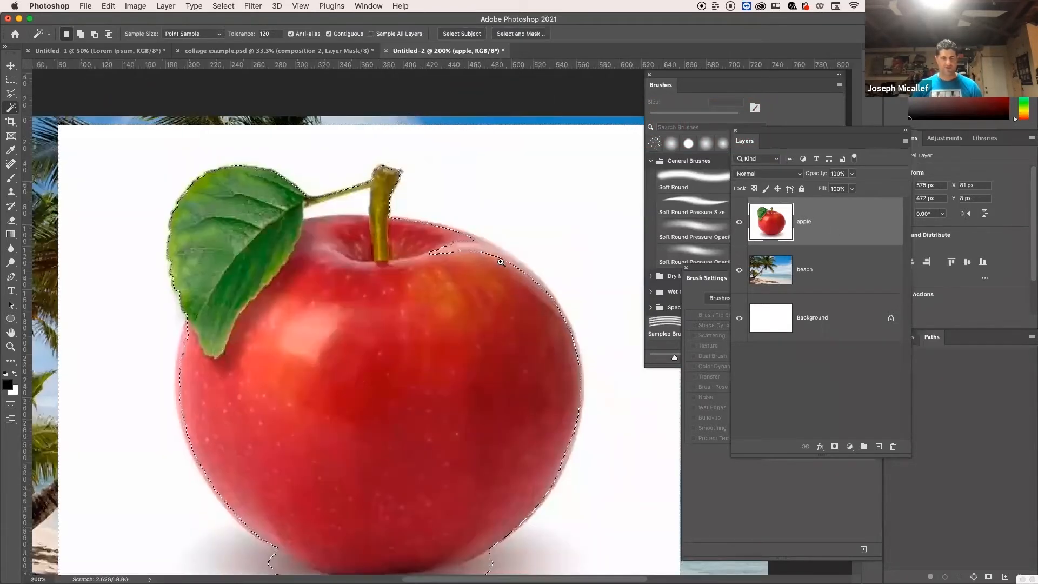
super+click(501, 262)
super+click(487, 246)
super+click(456, 239)
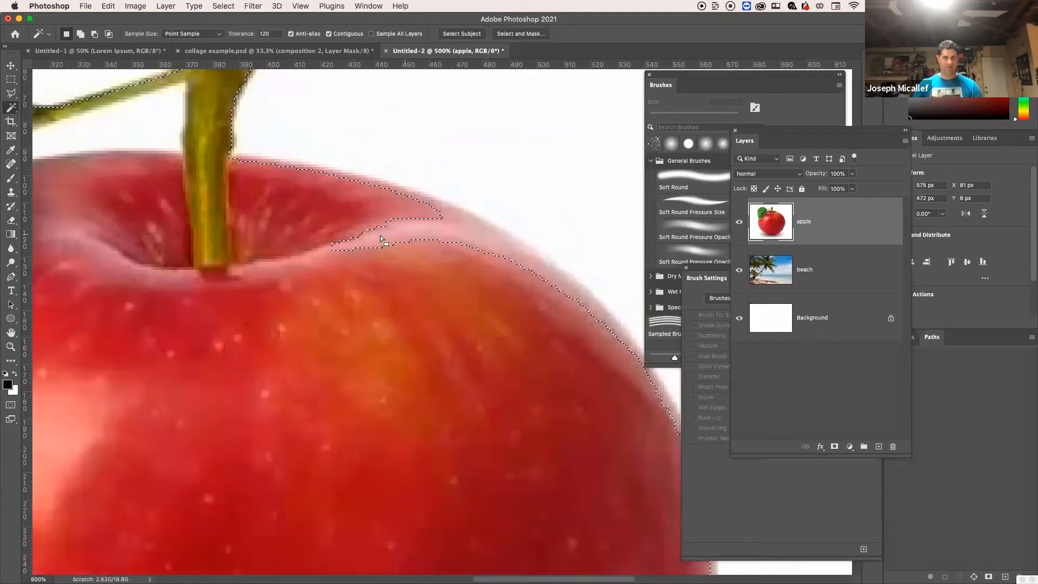
alt+super+click(476, 235)
alt+super+click(476, 235)
alt+super+click(475, 234)
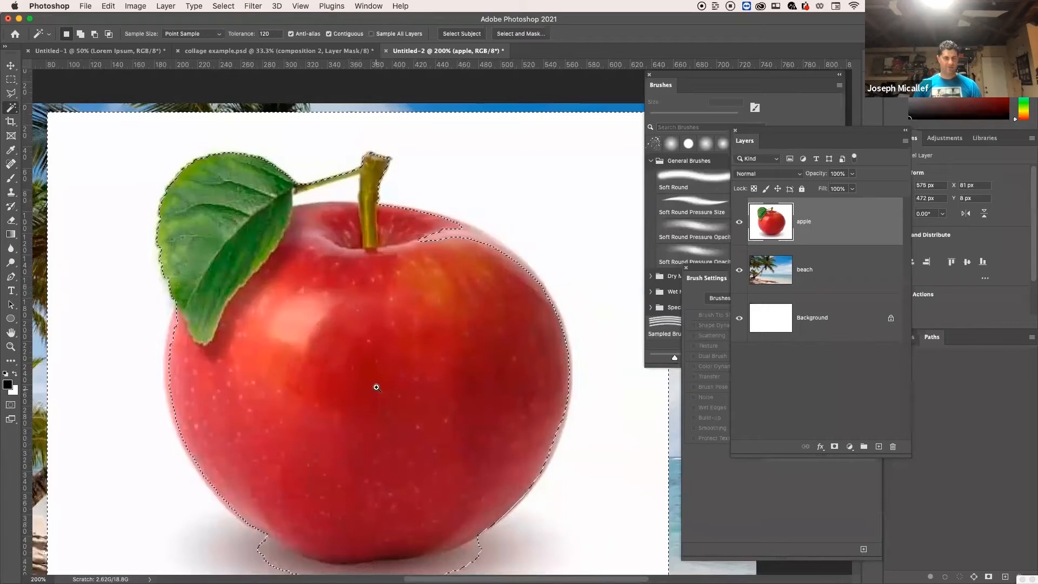
alt+super+click(386, 372)
super+click(386, 373)
super+click(386, 373)
super+click(386, 373)
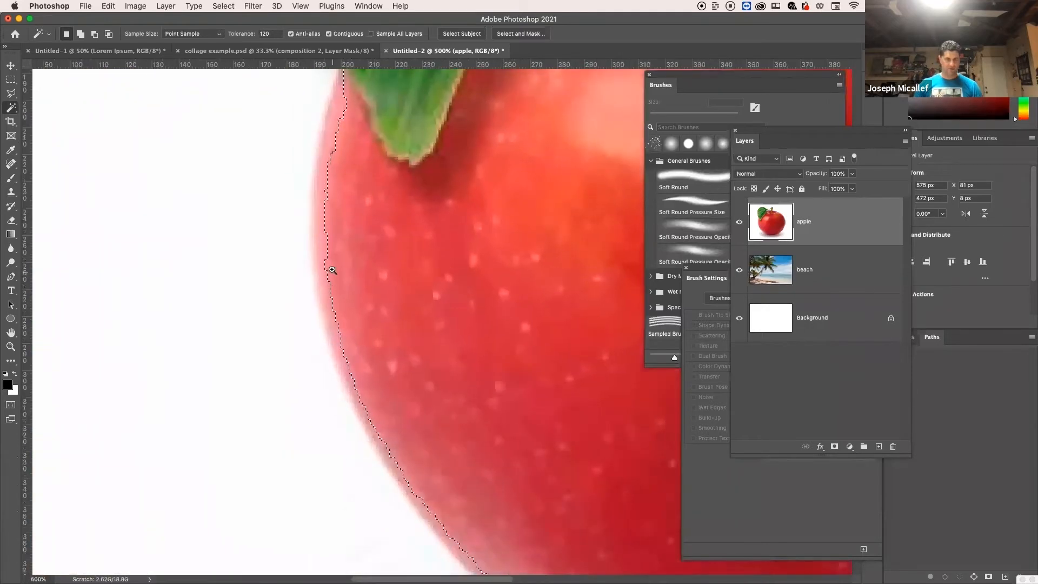
alt+super+click(396, 336)
alt+super+click(395, 337)
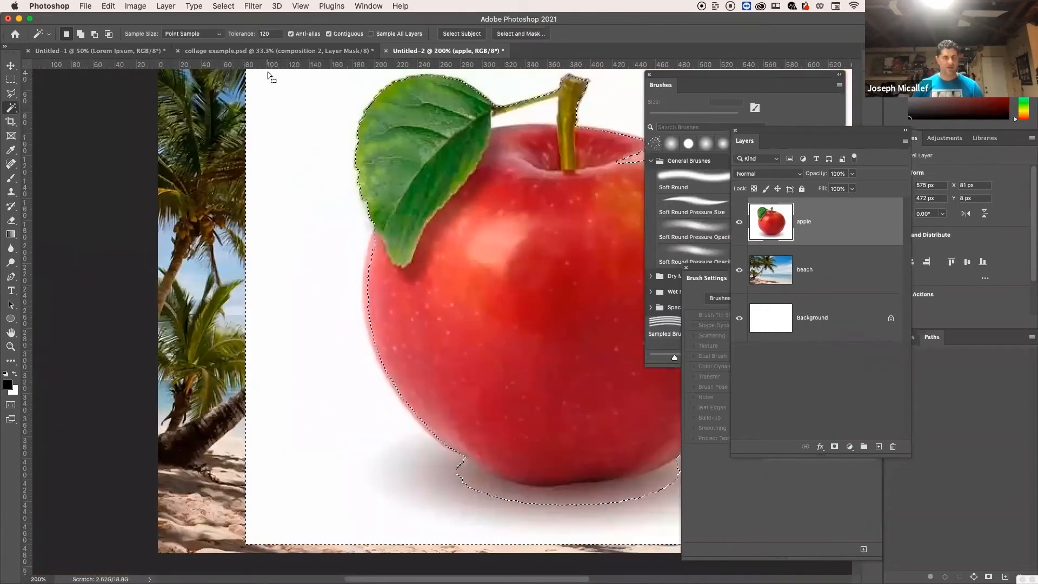
drag(430, 304, 279, 315)
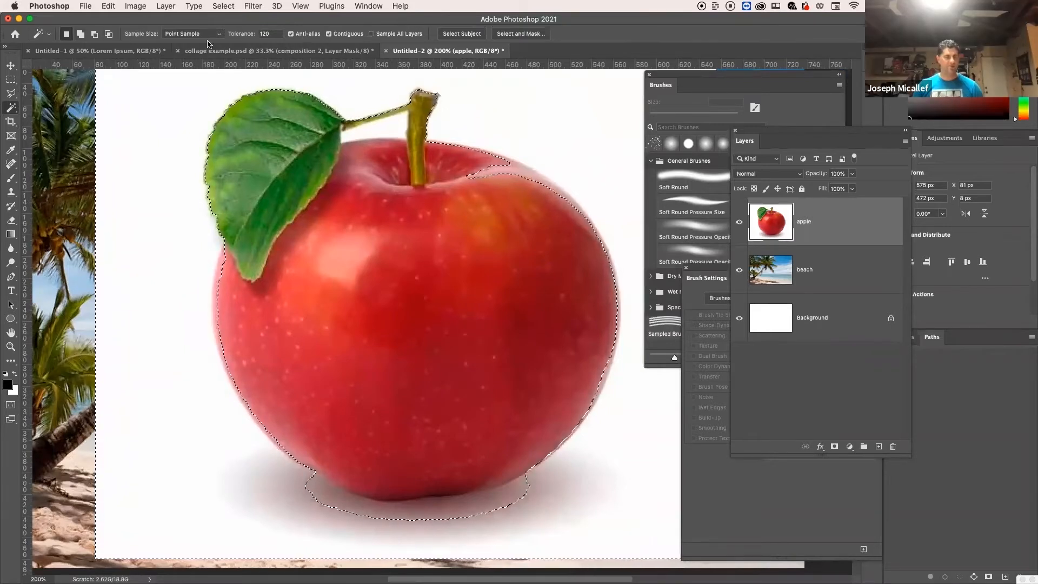
Reselect the white background around the apple with the Magic Wand at a tolerance of 32.
click(262, 34)
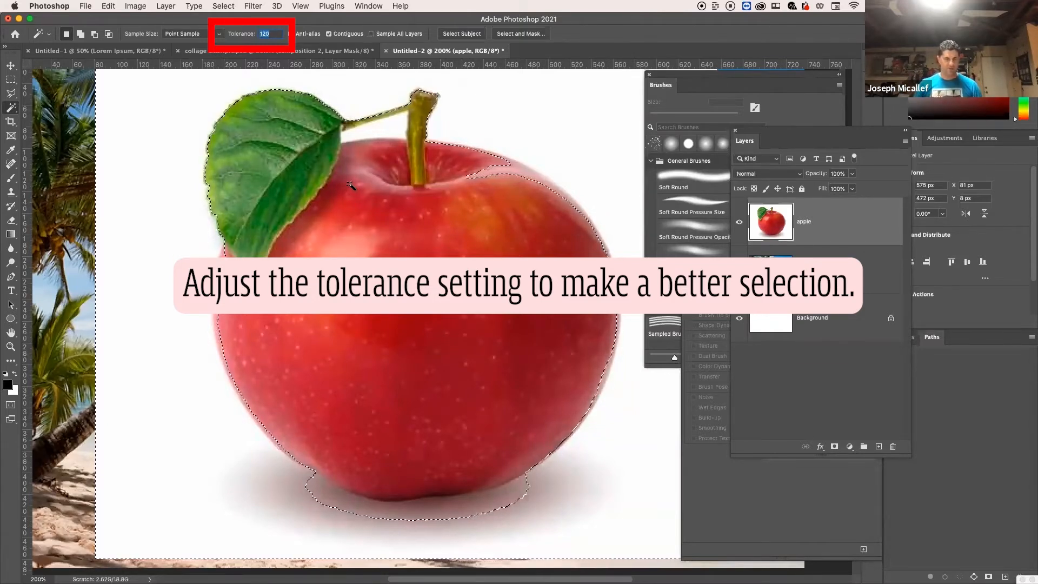
text(32)
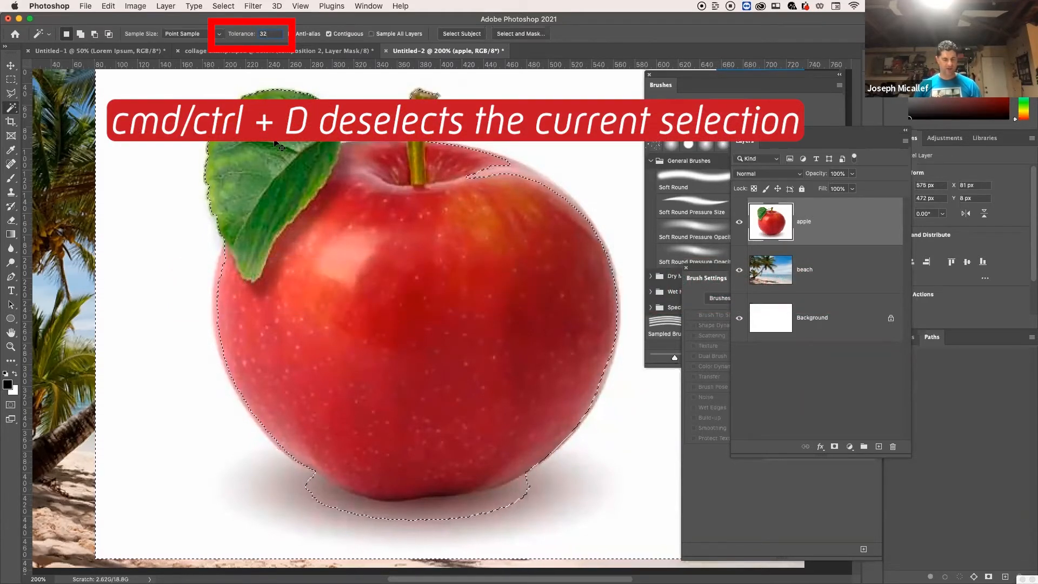
key(super+d)
click(176, 173)
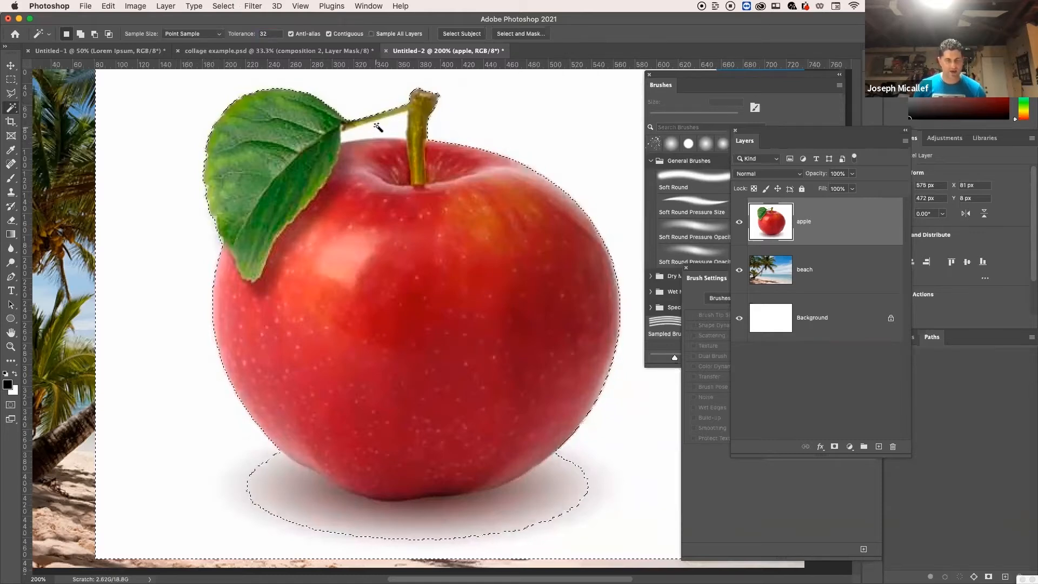
key(shift)
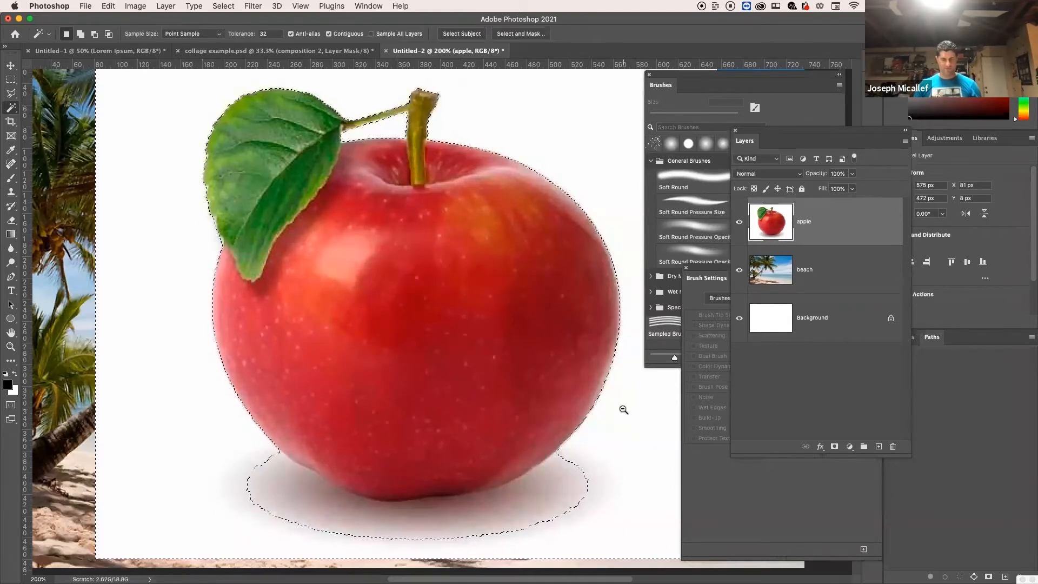
alt+click(623, 411)
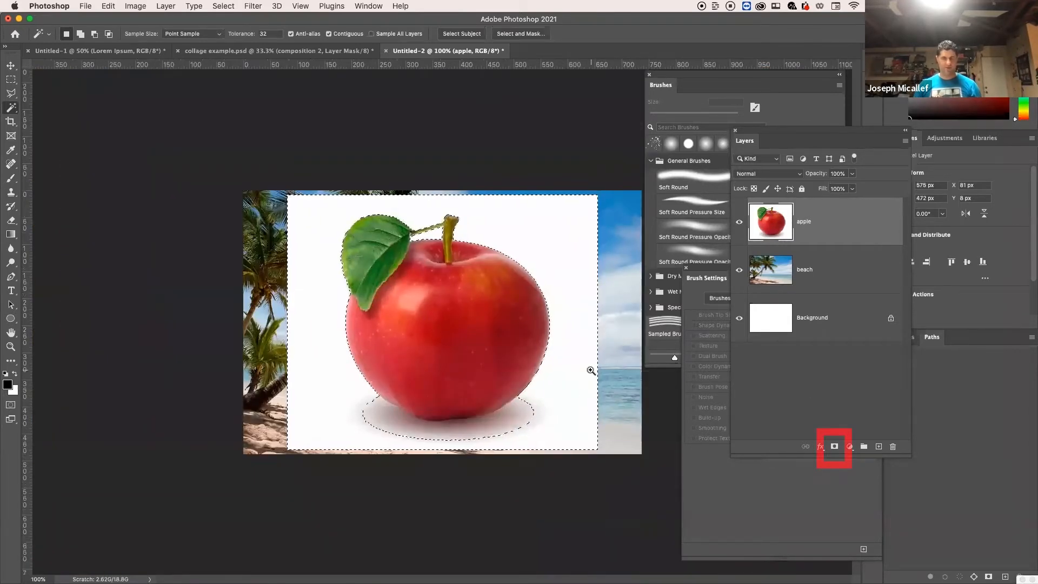
click(591, 371)
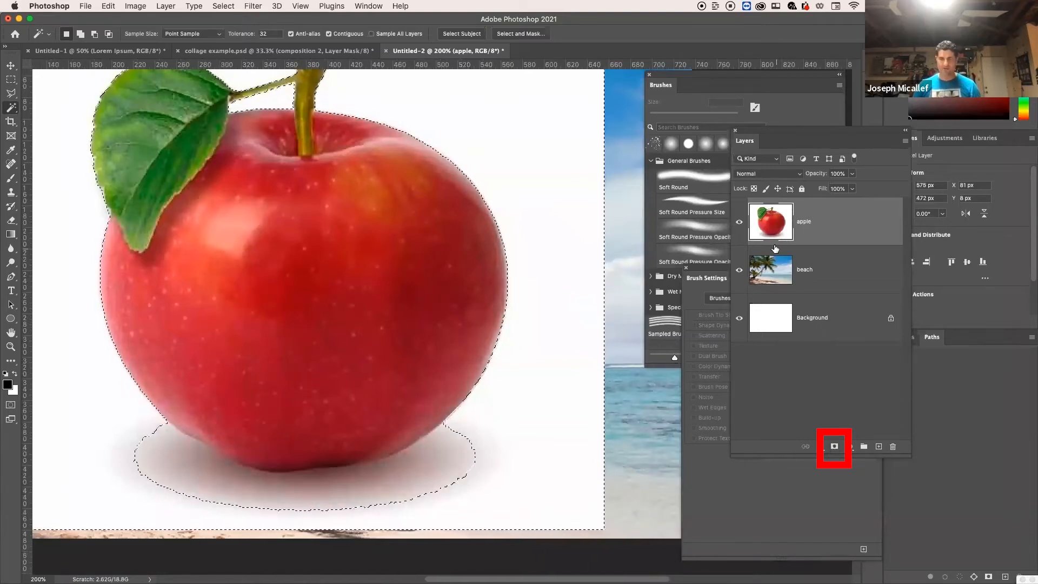
drag(758, 133, 663, 121)
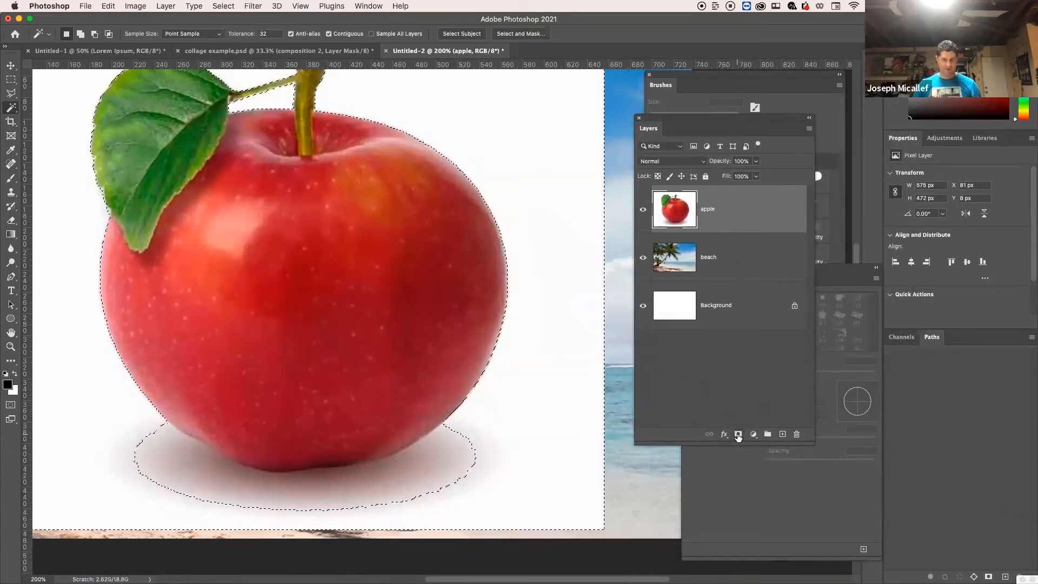
click(738, 435)
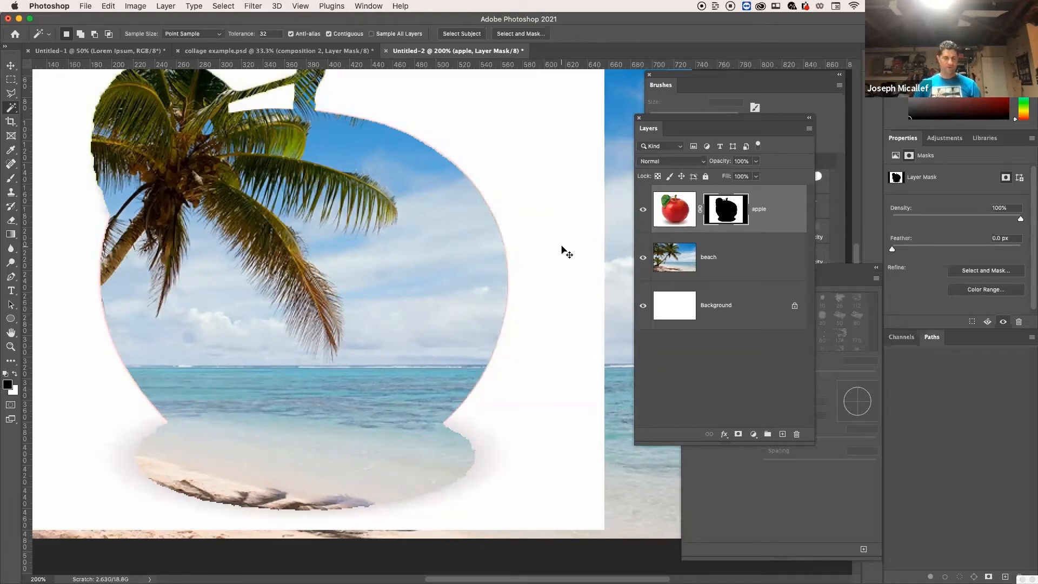
key(super+z)
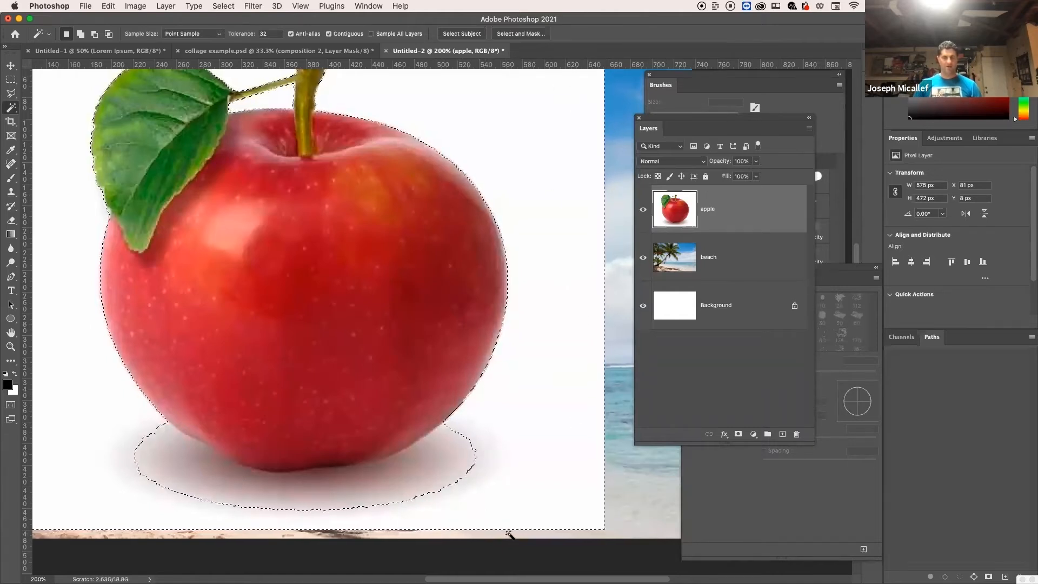
click(737, 435)
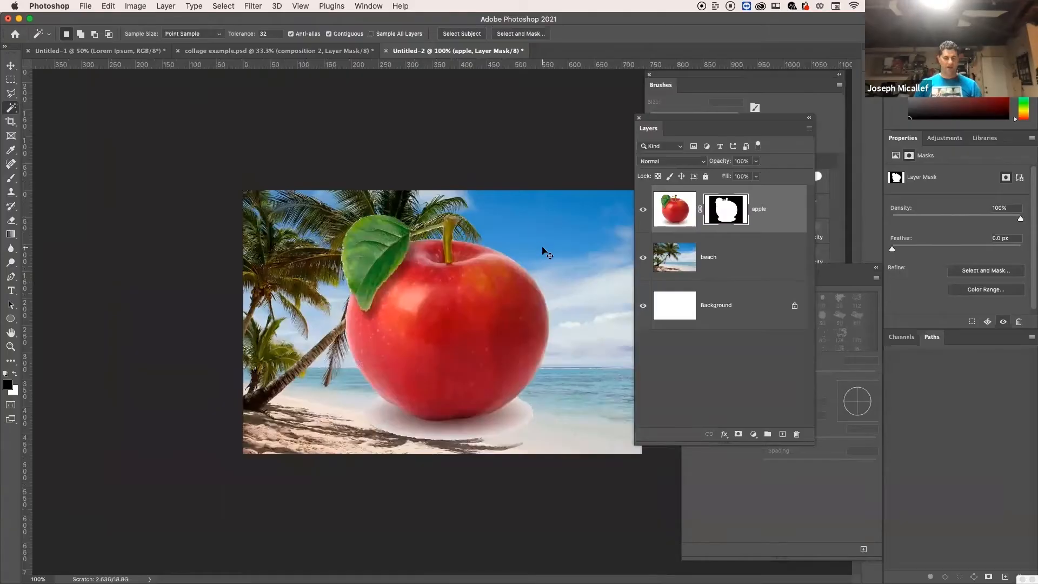
key(super+z)
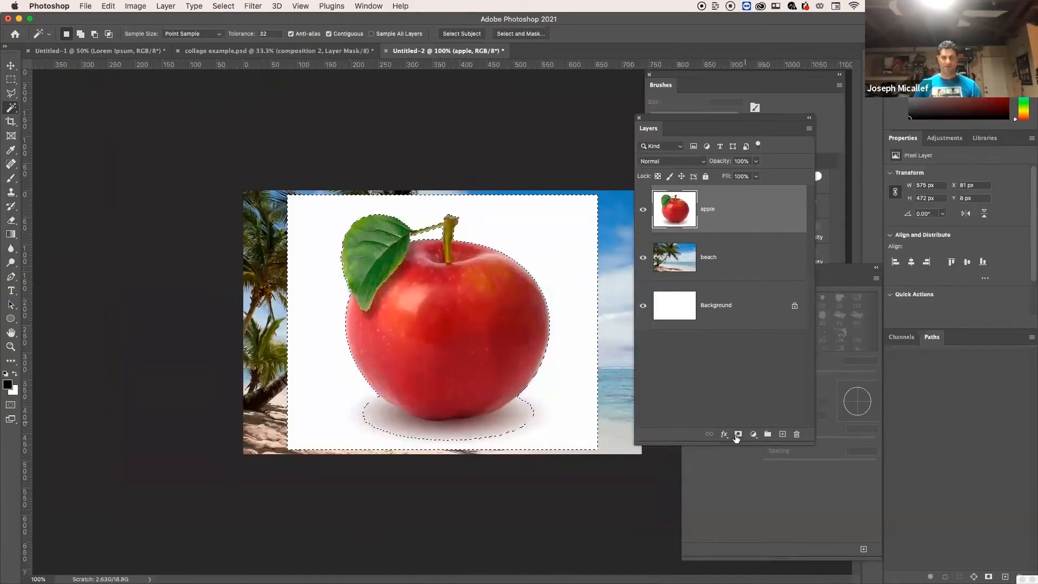
Add a layer mask to the apple layer from the selection and invert the mask.
click(738, 434)
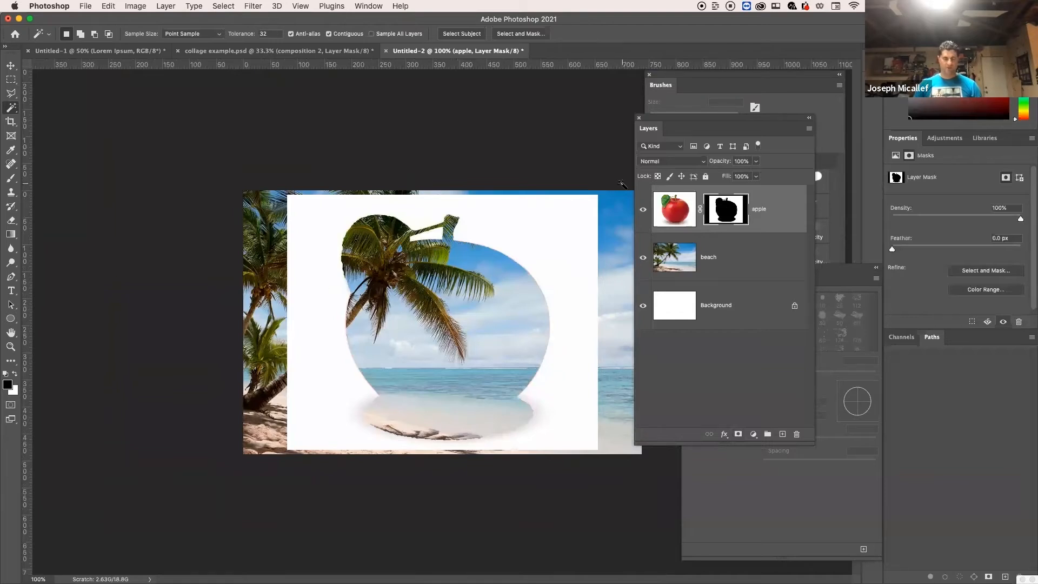
key(super+i)
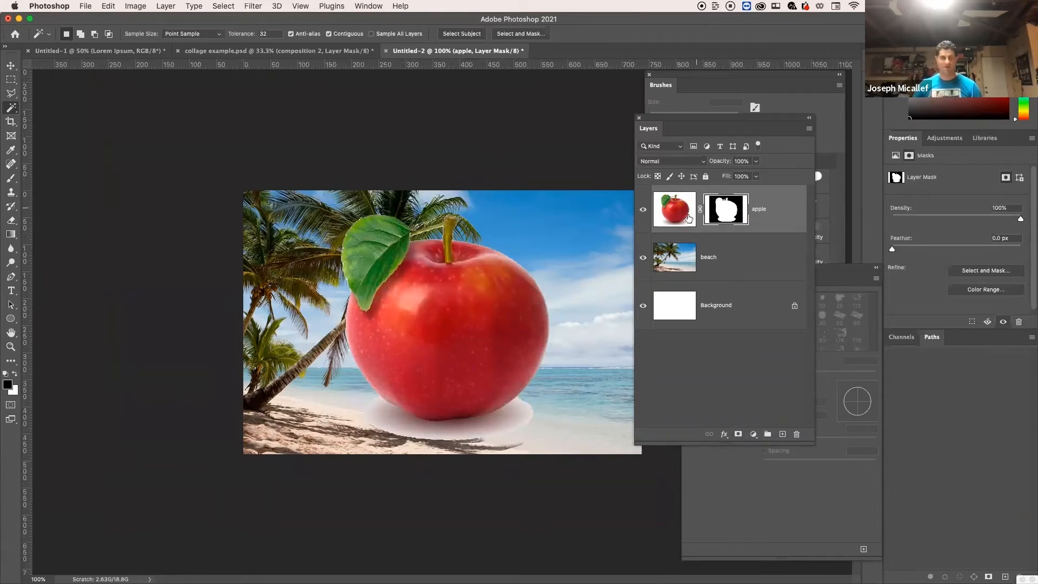
Set up the Brush tool at 40 px with black as the foreground color for the apple's layer mask.
click(537, 319)
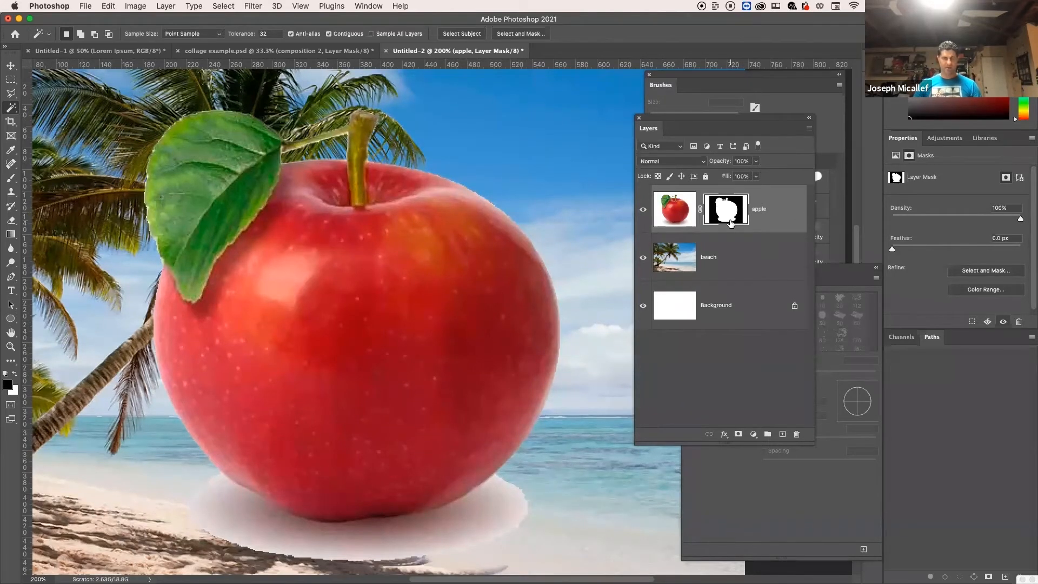
key(b)
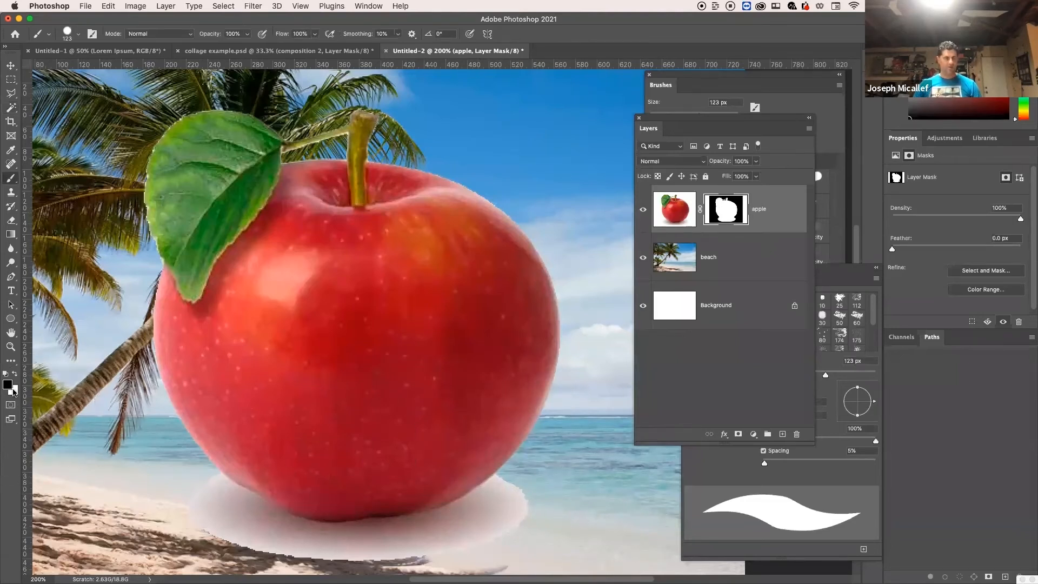
key(bracketleft)
key(bracketleft)
key(bracketleft)
key(bracketleft)
key(bracketleft)
key(bracketleft)
key(bracketleft)
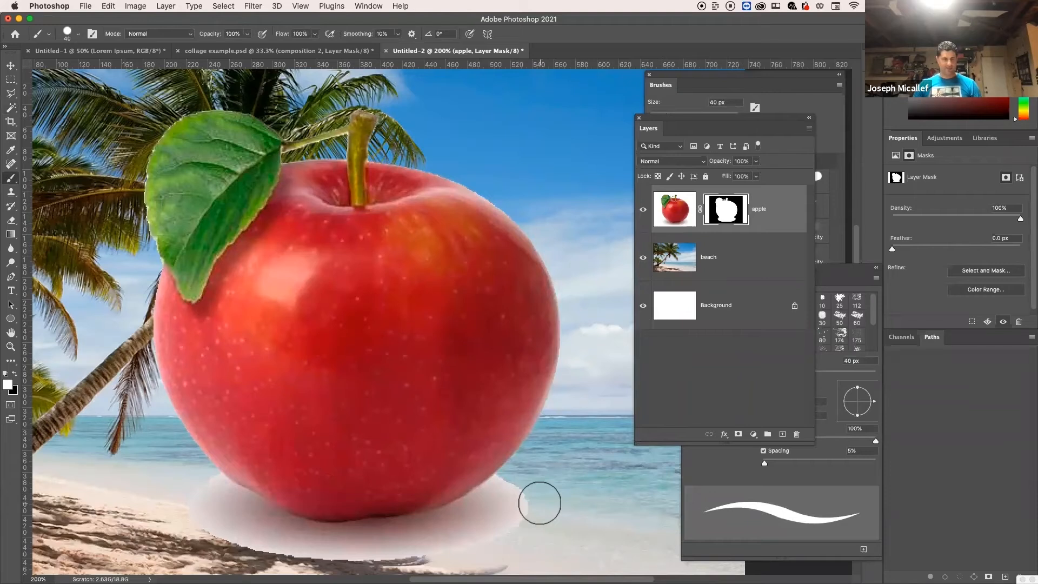
key(x)
key(x)
key(x)
key(x)
key(x)
key(x)
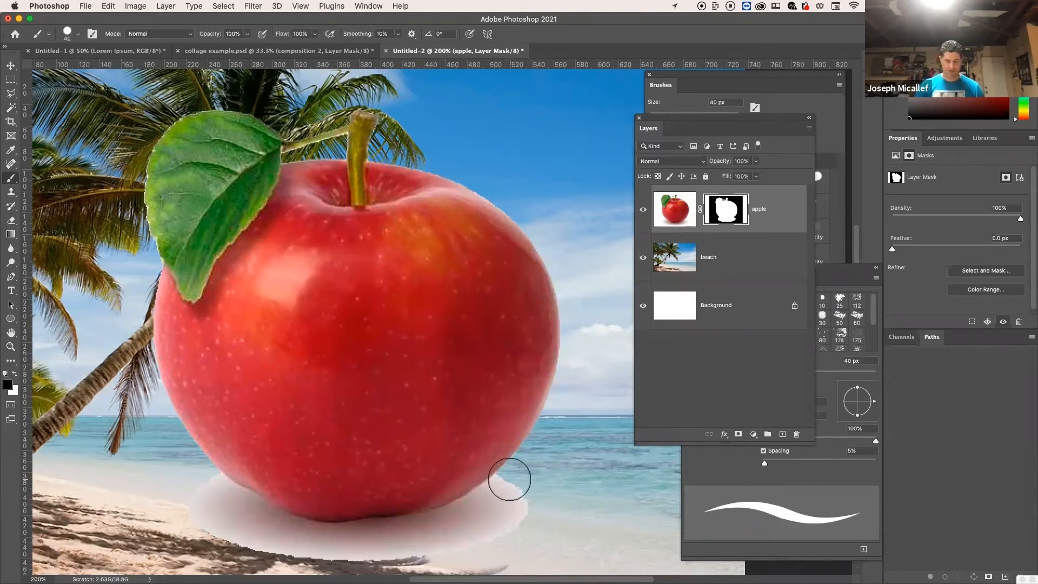
Set the brush to 0% hardness and 80 px, and paint black on the mask to soften the shadow's edge below the apple.
key(shift+bracketleft)
key(shift+bracketleft)
key(shift+bracketleft)
key(shift+bracketleft)
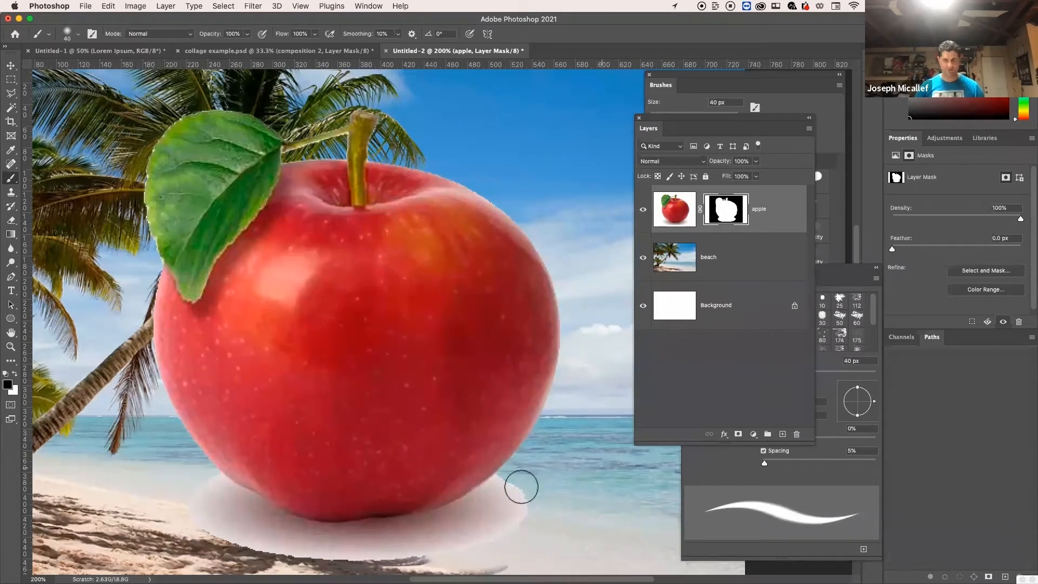
key(bracketright)
key(bracketright)
key(bracketright)
key(bracketright)
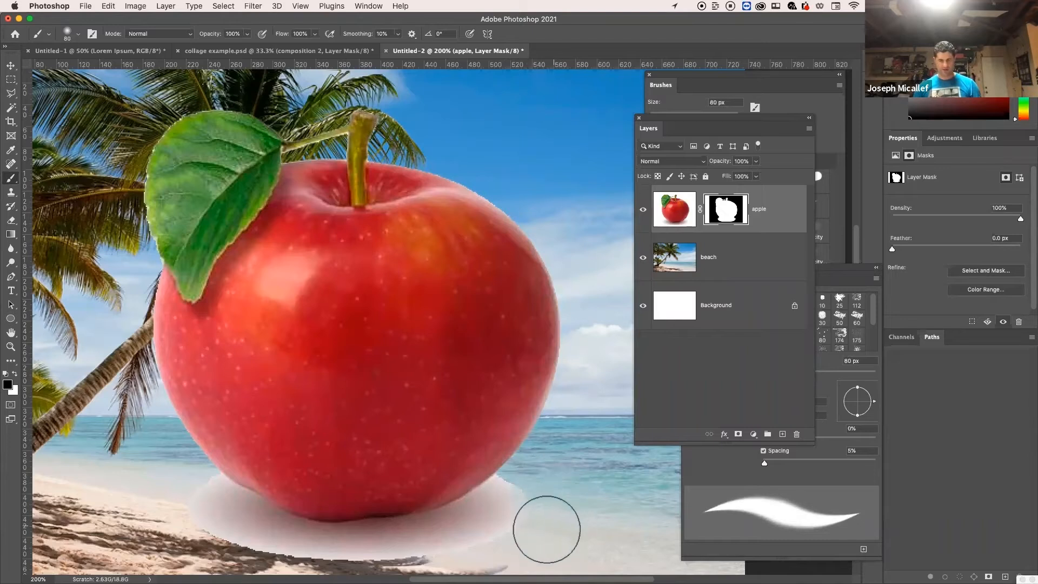
key(super+minus)
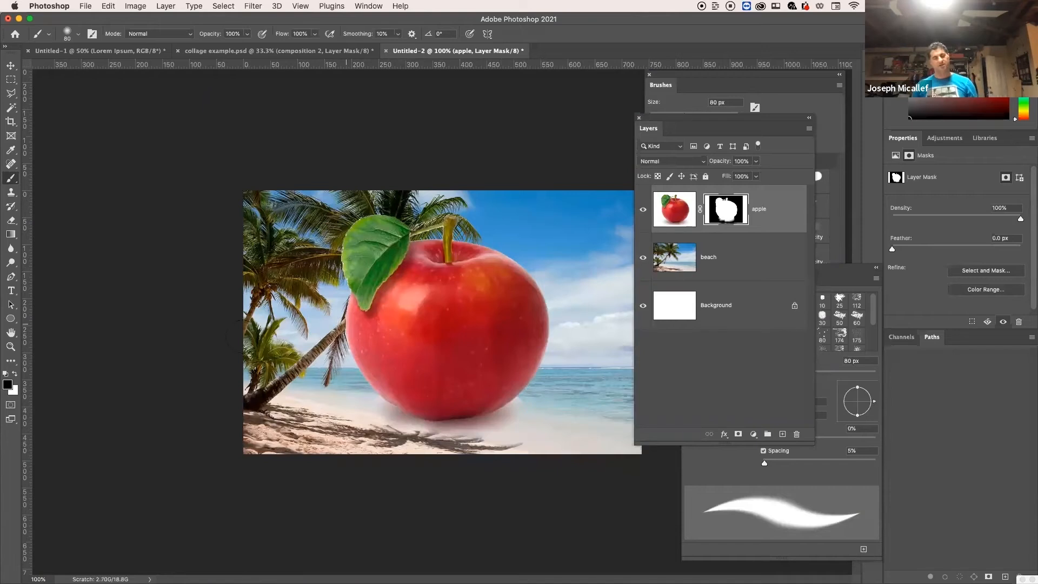
Examine the masked apple's edges closely, especially along the leaf's outer side, and check the whole composition.
key(super+z)
alt+click(514, 358)
super+click(512, 357)
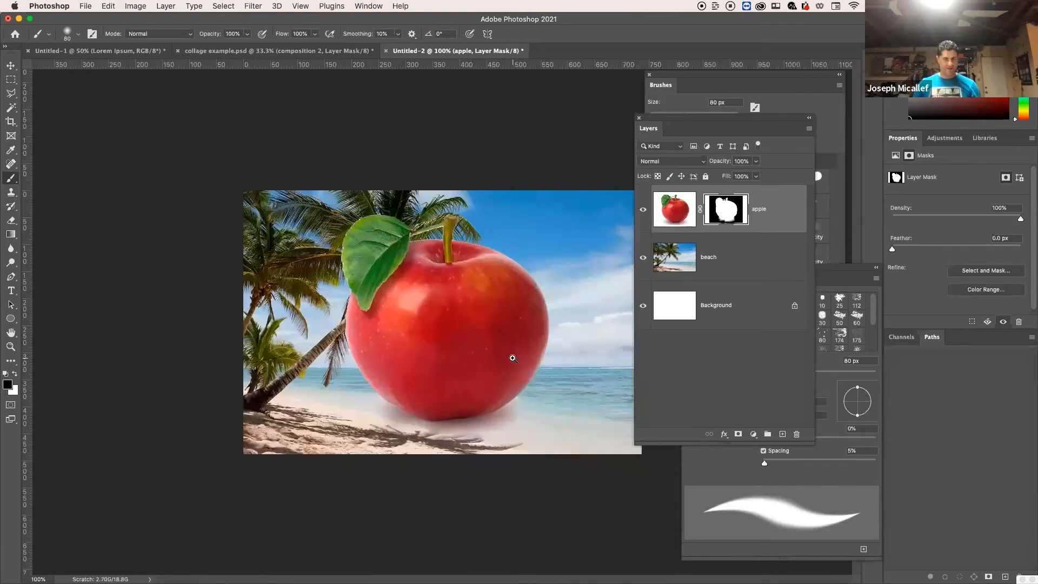
super+click(512, 357)
alt+click(512, 358)
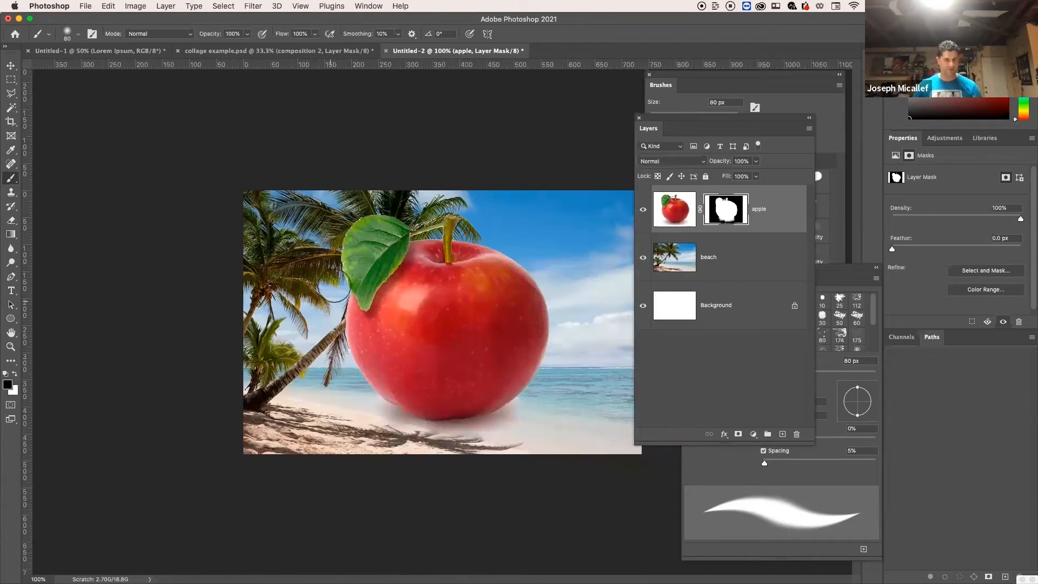
drag(344, 262, 349, 354)
alt+click(348, 354)
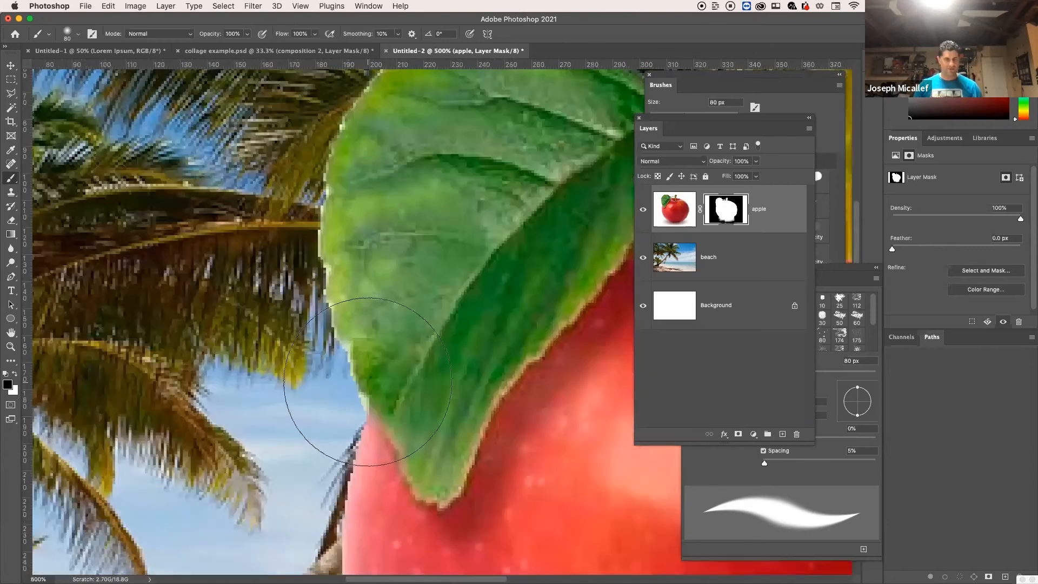
alt+click(356, 365)
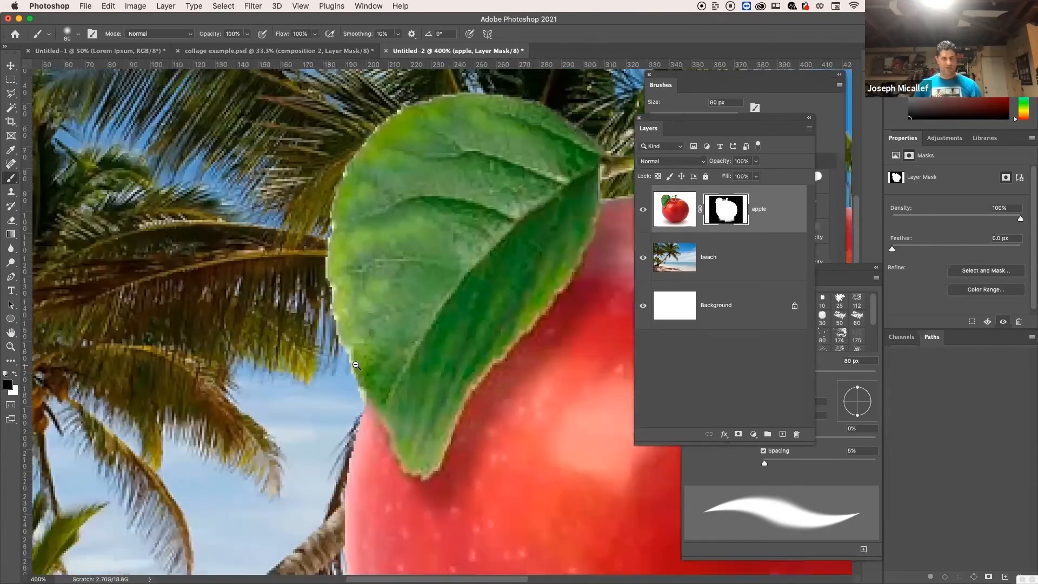
alt+click(356, 365)
alt+click(356, 365)
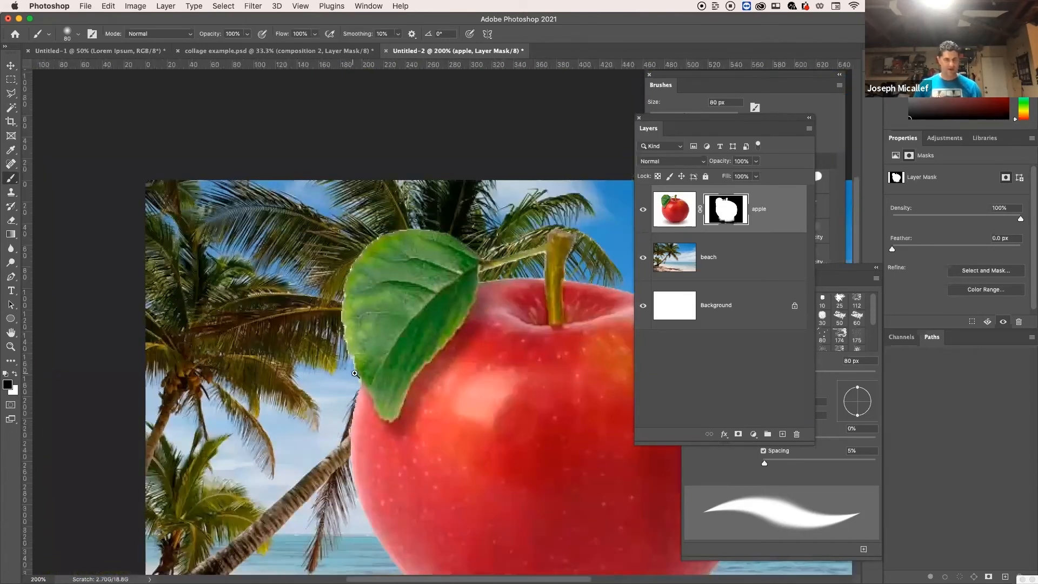
super+click(358, 364)
super+click(358, 363)
alt+click(356, 362)
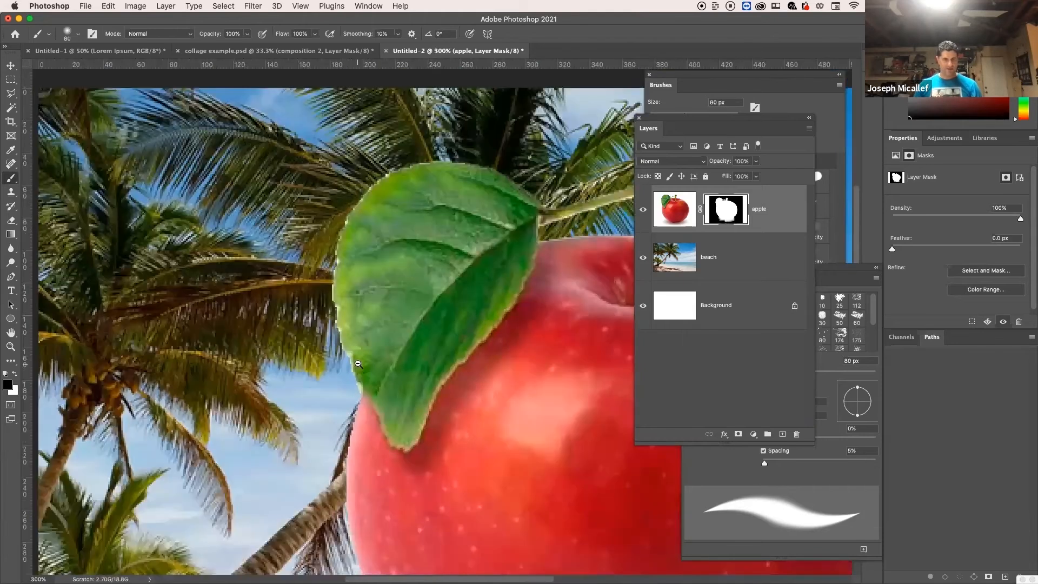
alt+click(356, 359)
alt+click(355, 359)
alt+click(356, 359)
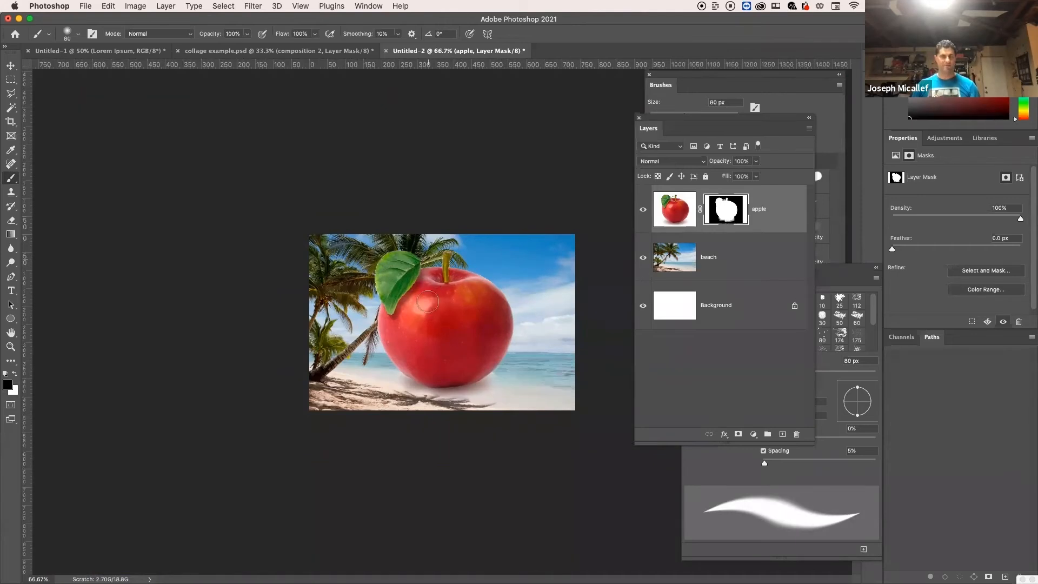
super+click(560, 293)
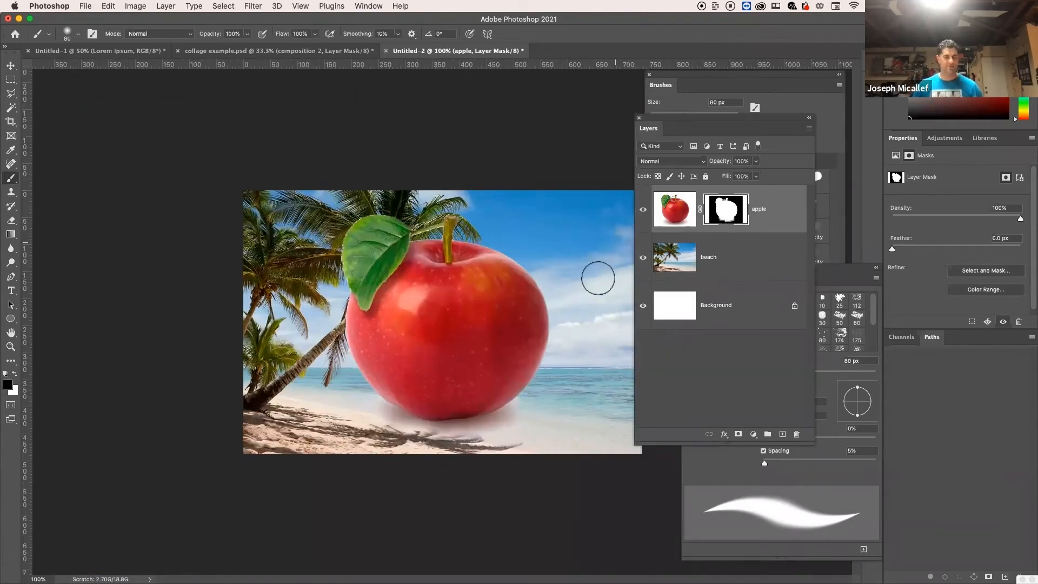
Display the apple layer's mask by itself on the canvas with nothing selected.
double_click(726, 210)
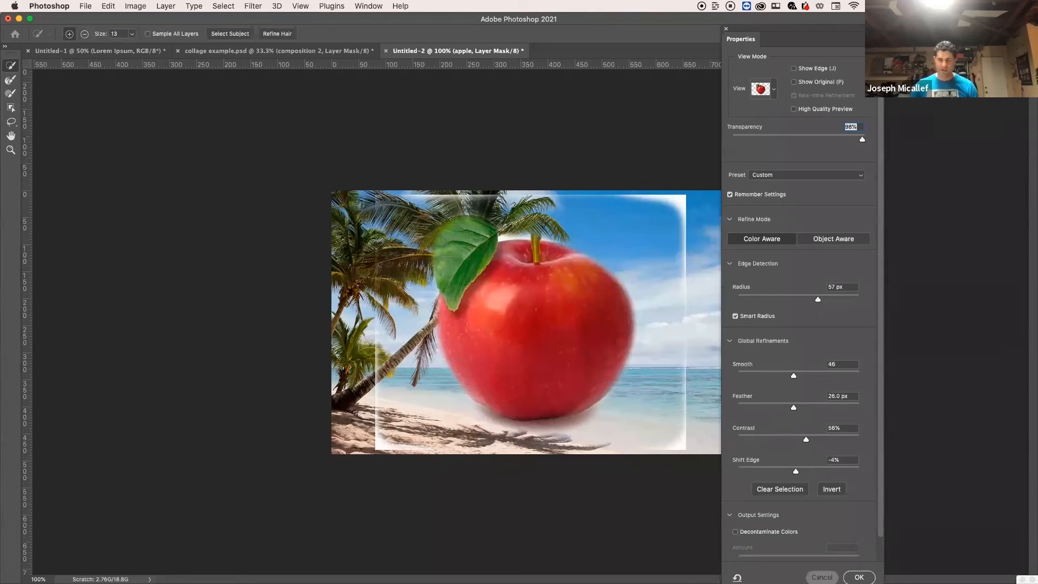
click(822, 577)
drag(688, 80, 76, 262)
super+click(733, 211)
alt+click(733, 211)
key(super+d)
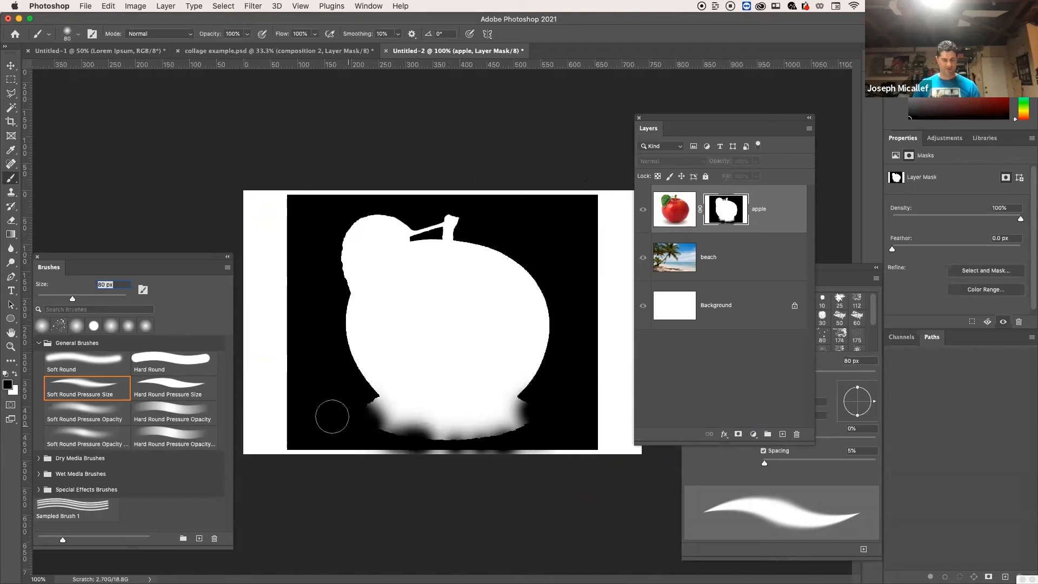
Fill the mask's outer white border with black, using a Magic Wand selection expanded by 2 pixels, and deselect.
key(w)
click(274, 268)
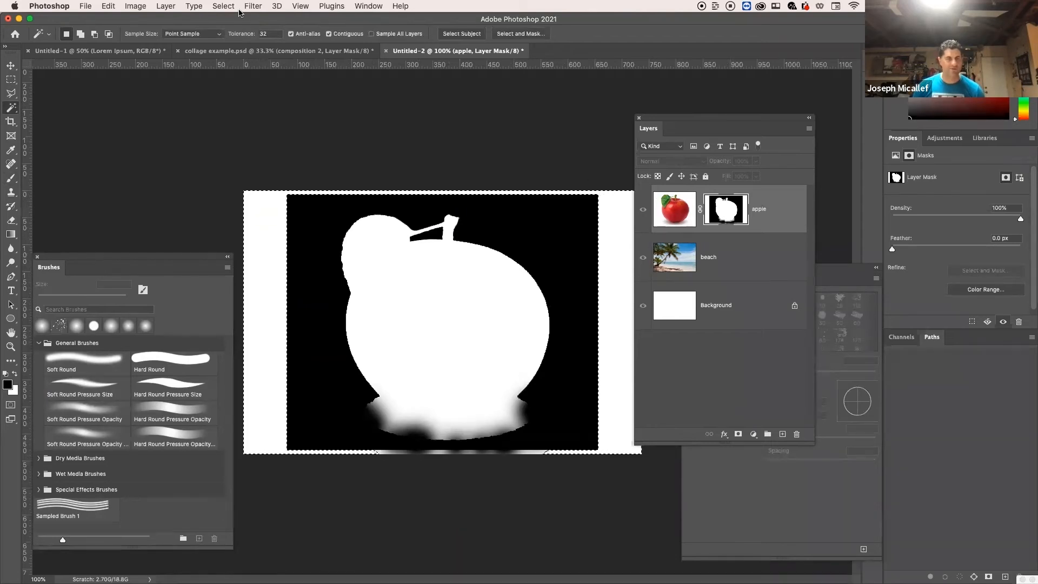
click(215, 7)
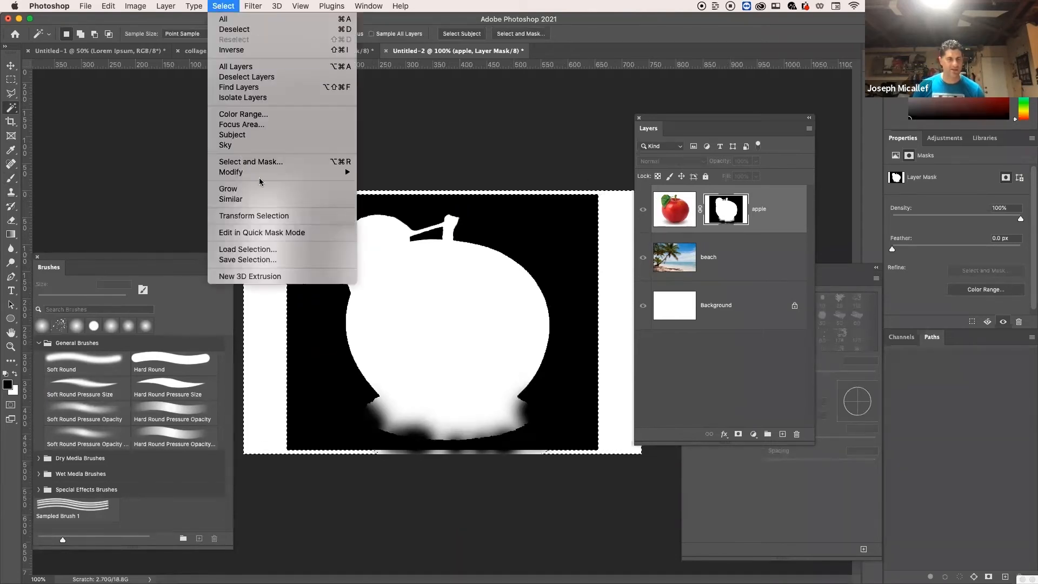
mouse_move(263, 173)
click(409, 198)
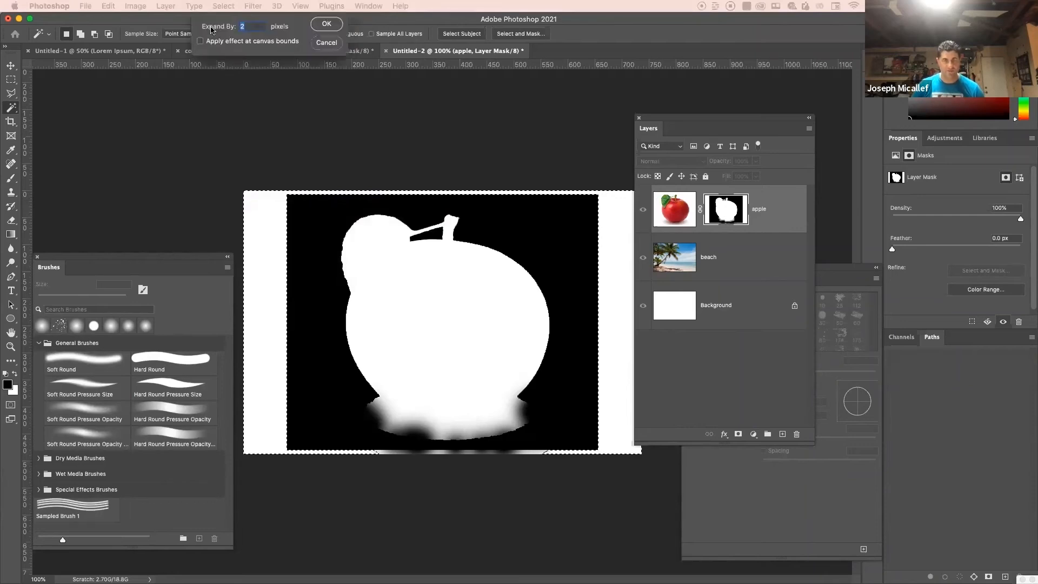
click(224, 146)
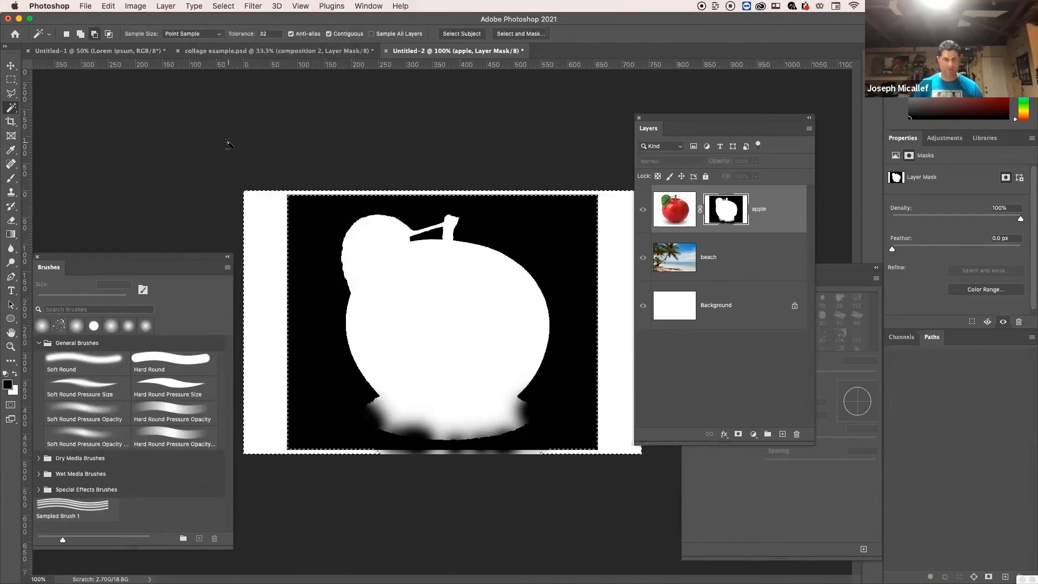
key(alt+Delete)
key(super+d)
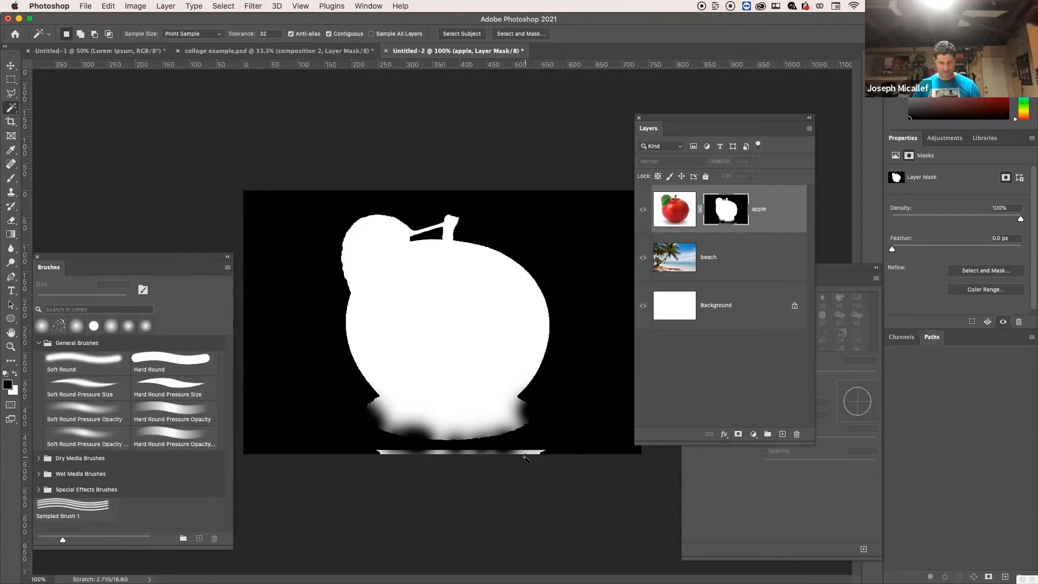
Paint black over the leftover white strip along the mask's lower edge and return to the full-color view of the apple layer.
key(b)
drag(373, 454, 568, 456)
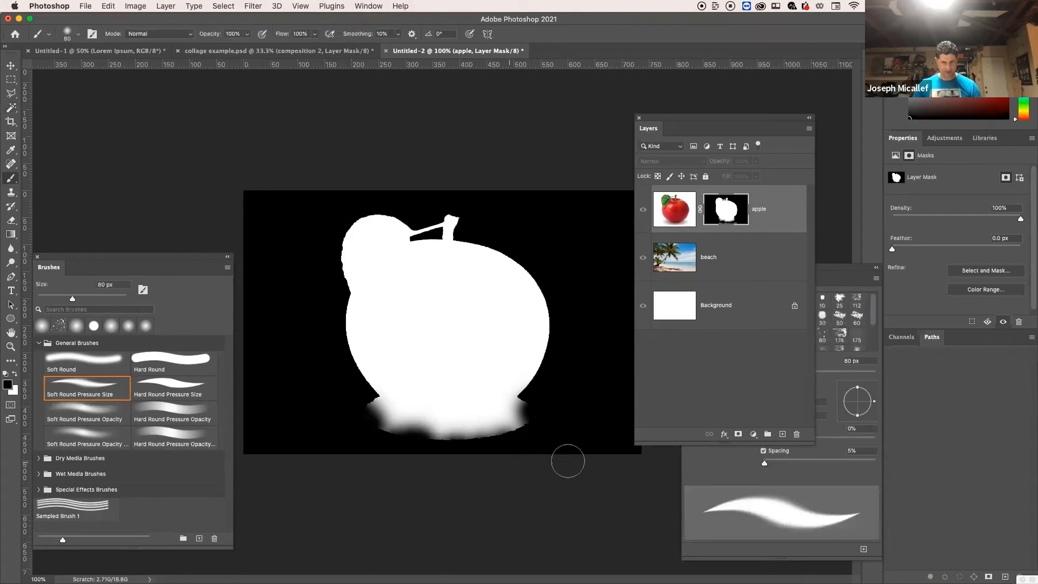
click(682, 212)
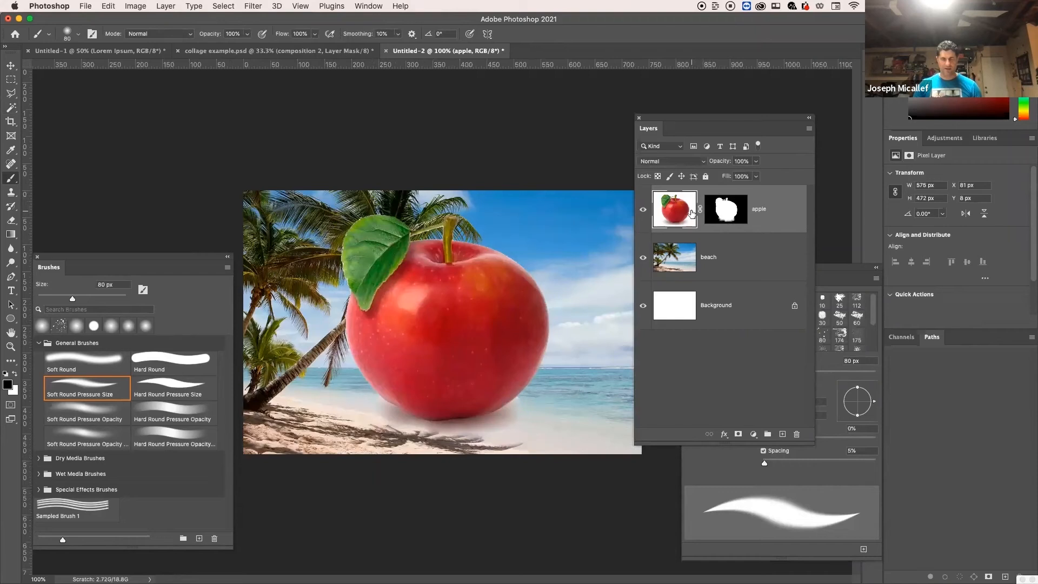
Open the apple's layer mask in Select and Mask and set Radius to 46 px, Smooth to 9, Feather to 0 px, and Contrast to 0%.
double_click(729, 210)
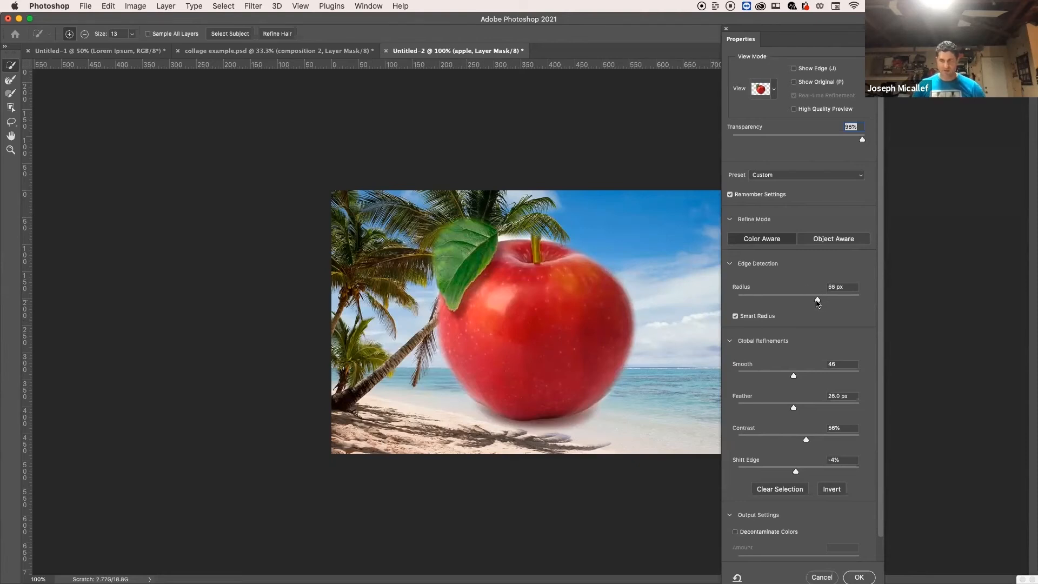
drag(804, 305, 775, 305)
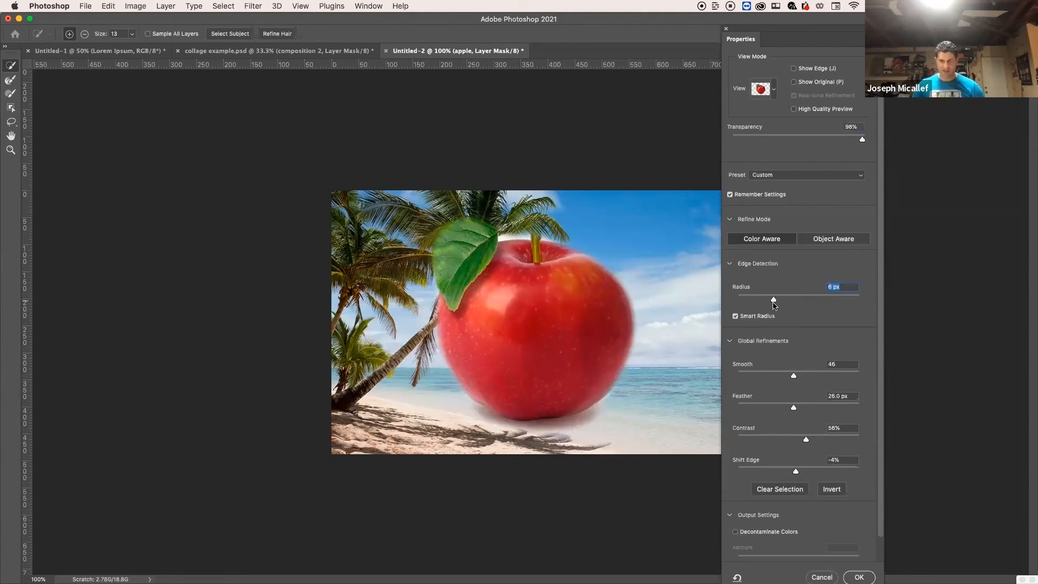
drag(793, 377, 784, 411)
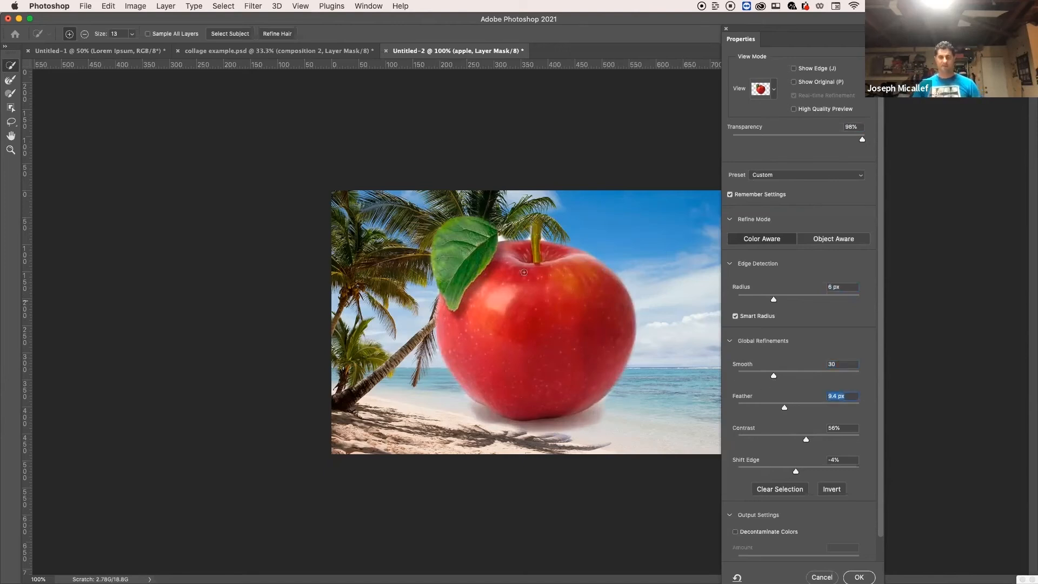
drag(780, 379, 754, 377)
drag(784, 410, 788, 439)
drag(773, 299, 782, 299)
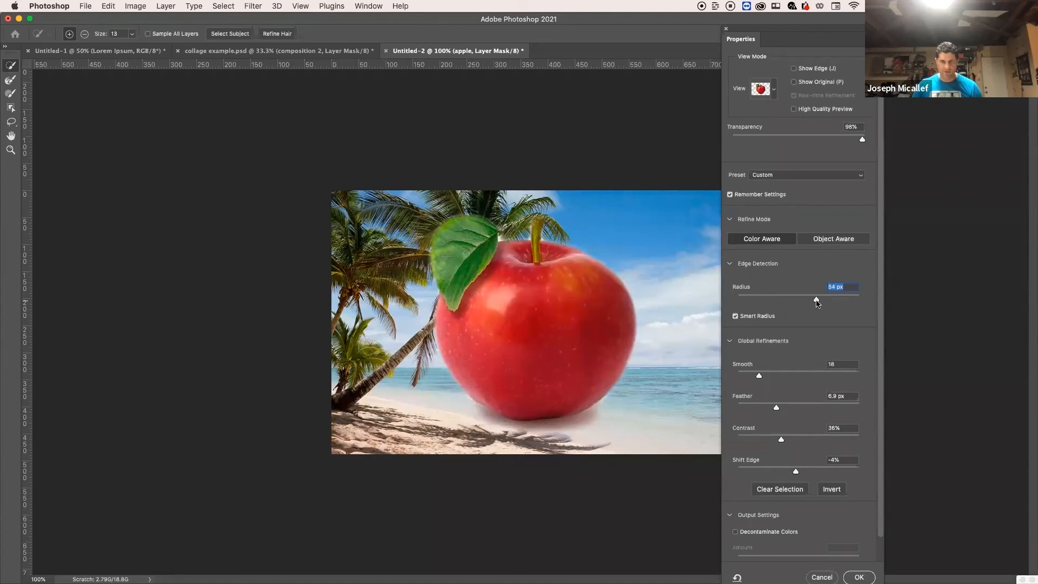
drag(819, 299, 810, 298)
drag(758, 375, 748, 375)
drag(776, 407, 737, 410)
drag(781, 440, 710, 434)
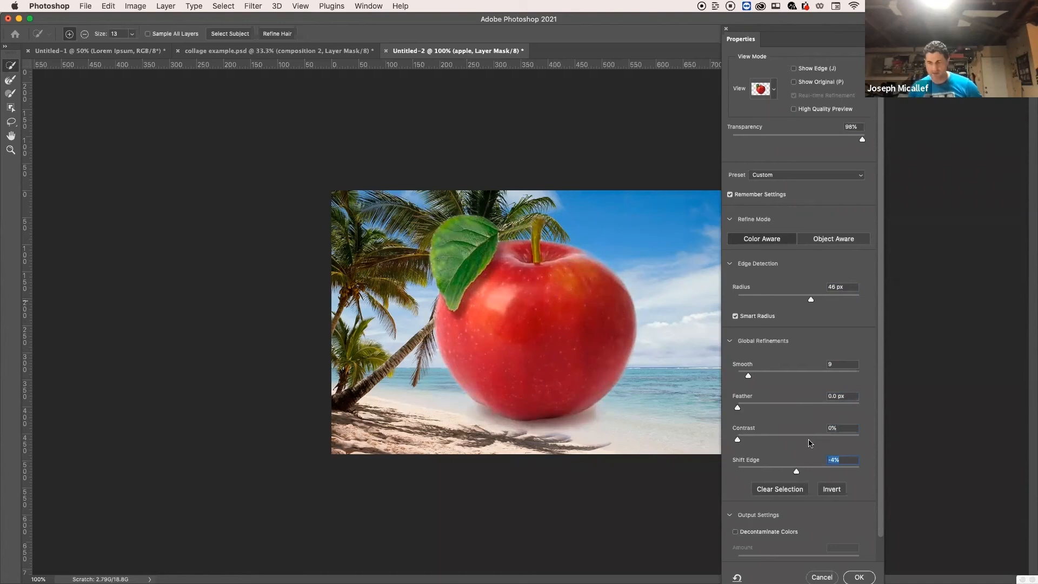
Switch the Refine Mode to Object Aware and set the edge detection Radius to 65 px.
click(813, 239)
click(543, 205)
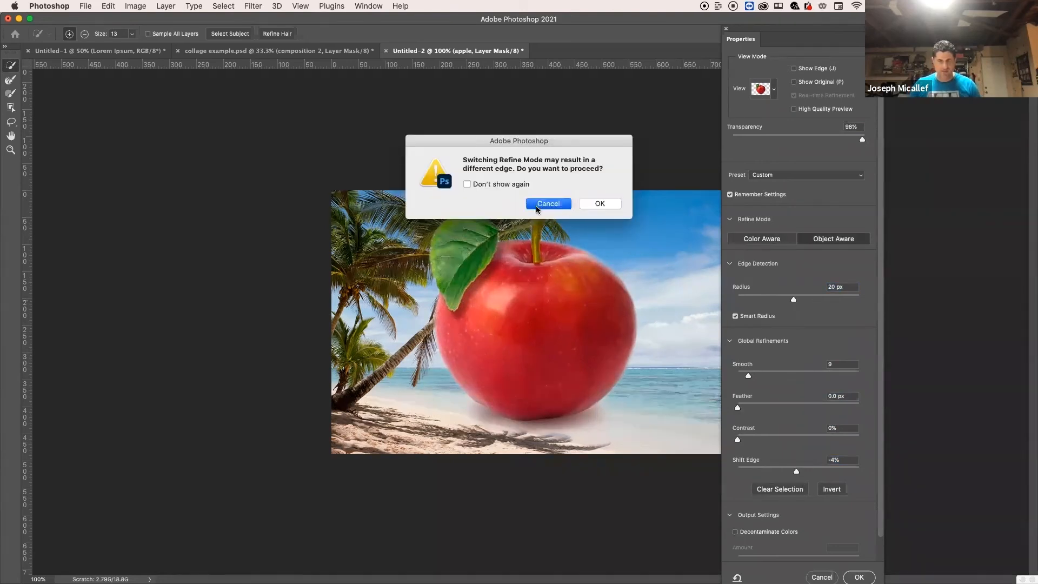
click(775, 239)
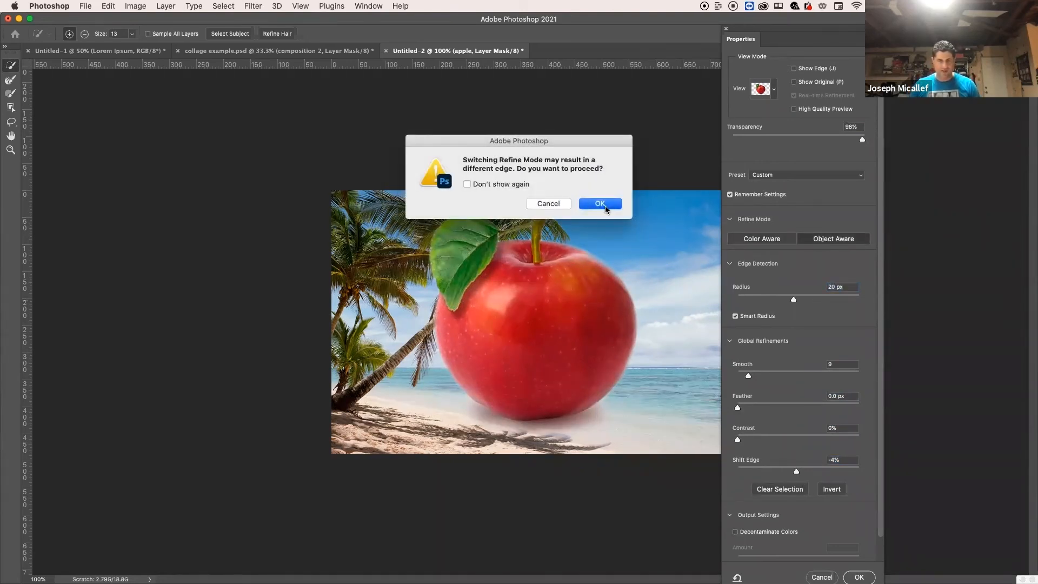
click(600, 204)
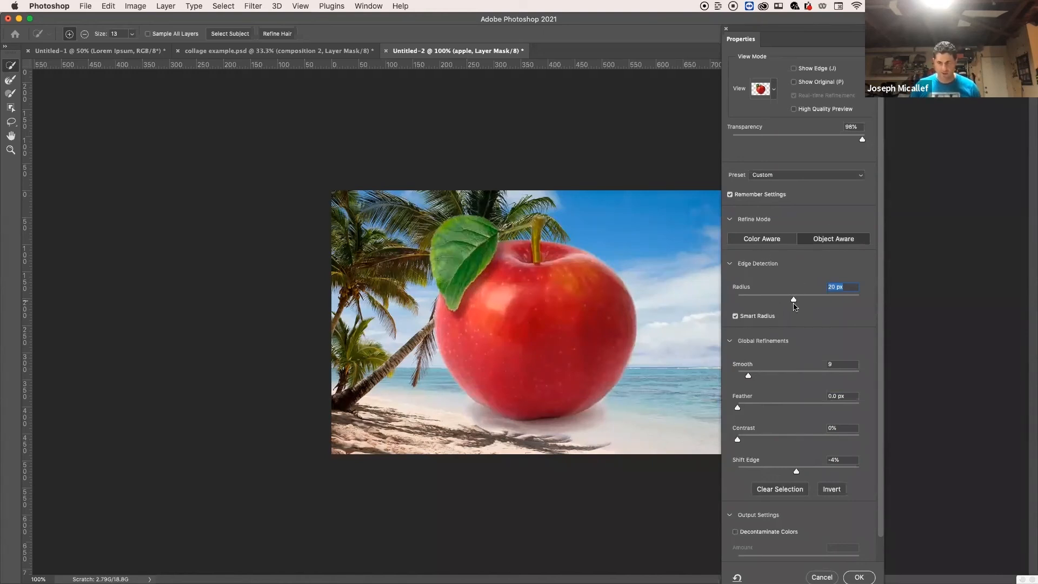
text(65)
key(Return)
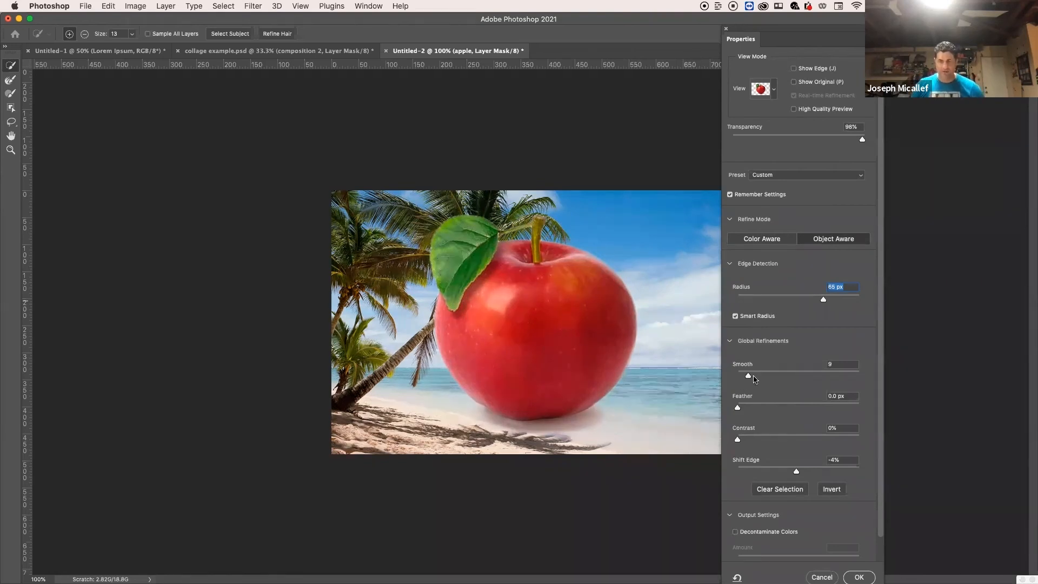
Set the global refinements to Feather 0.4 px and Shift Edge -6%, keeping Contrast at 0%.
click(740, 408)
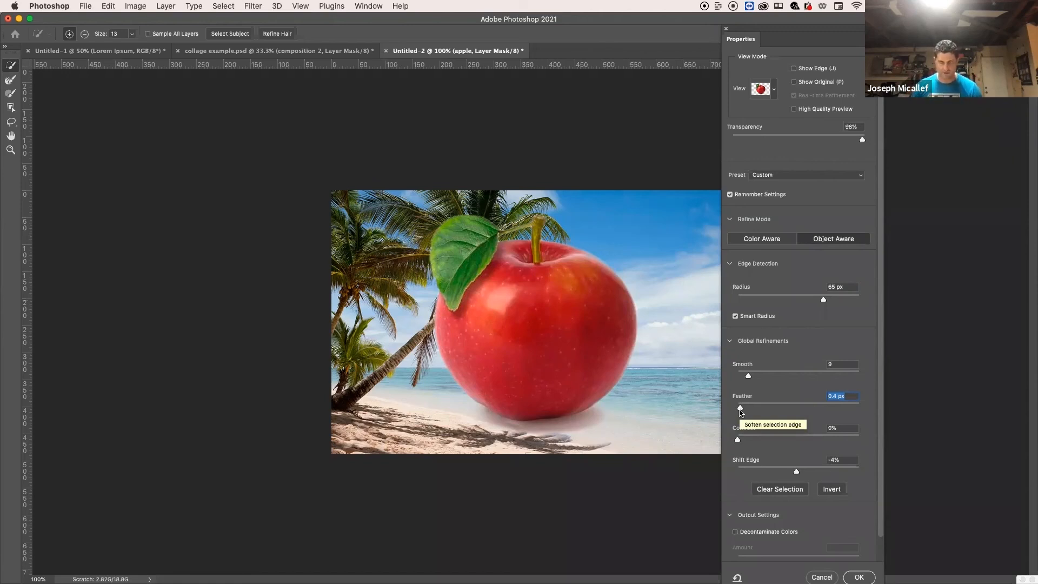
click(737, 440)
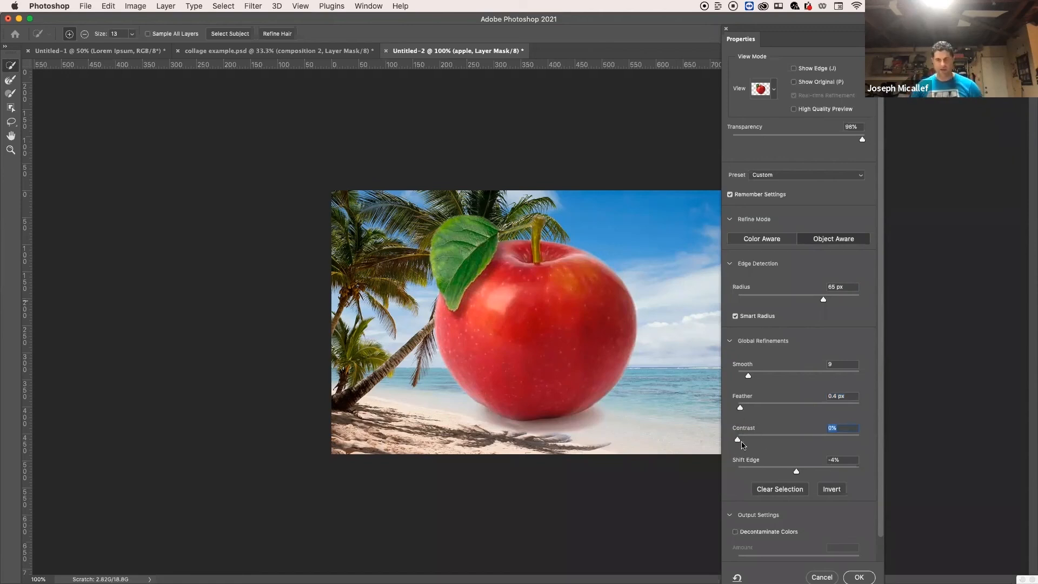
drag(797, 472, 794, 475)
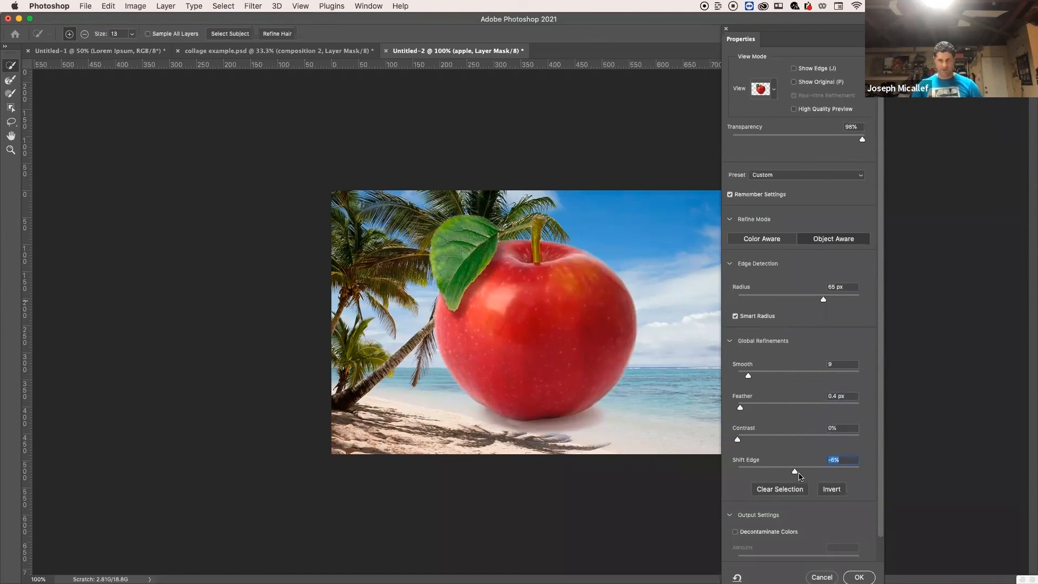
Preview the refined mask in Black & White view and examine the apple's outer edge up close.
click(776, 90)
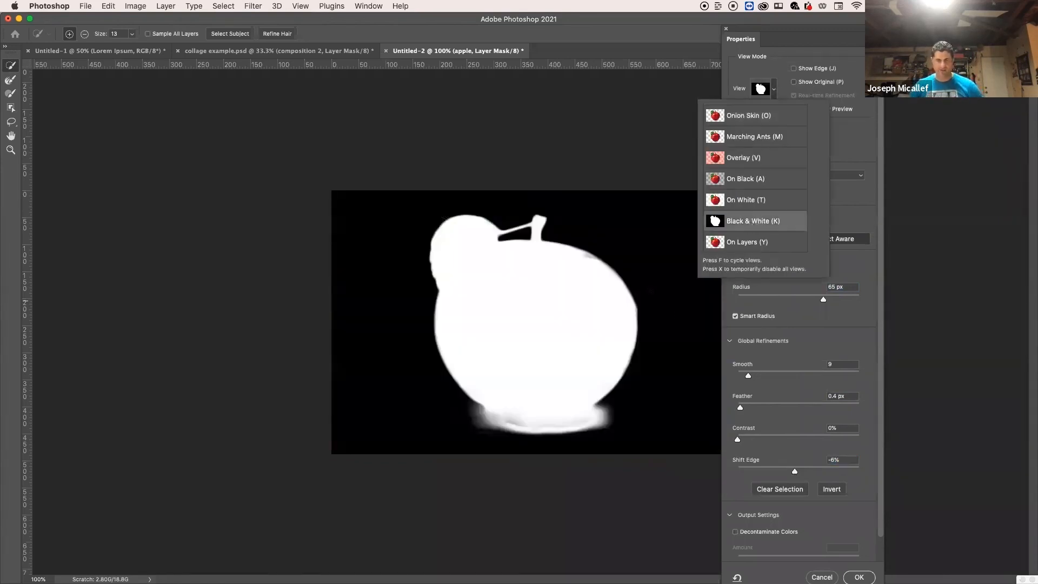
click(640, 322)
super+click(640, 322)
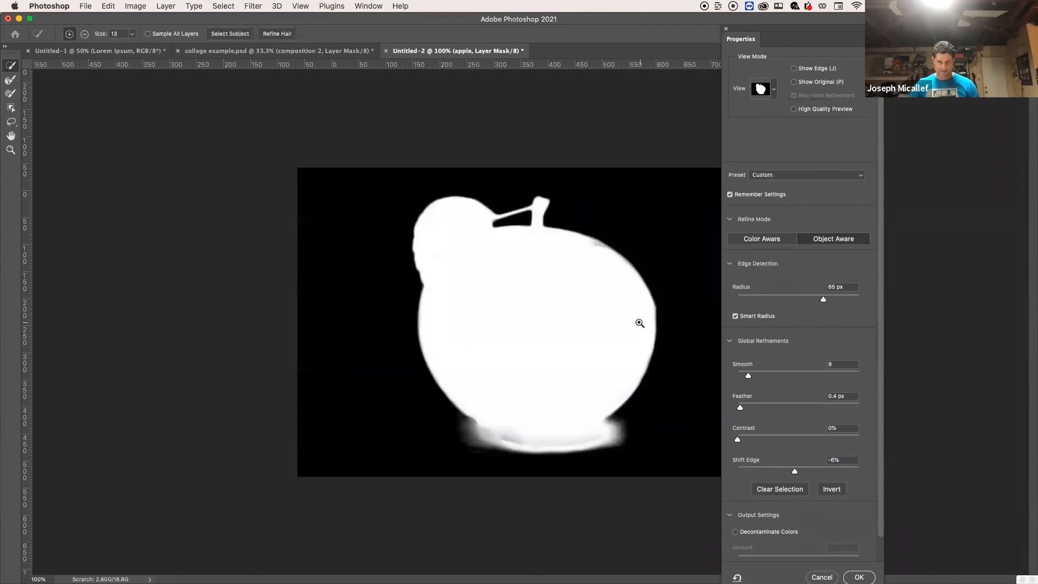
super+click(640, 322)
alt+click(631, 320)
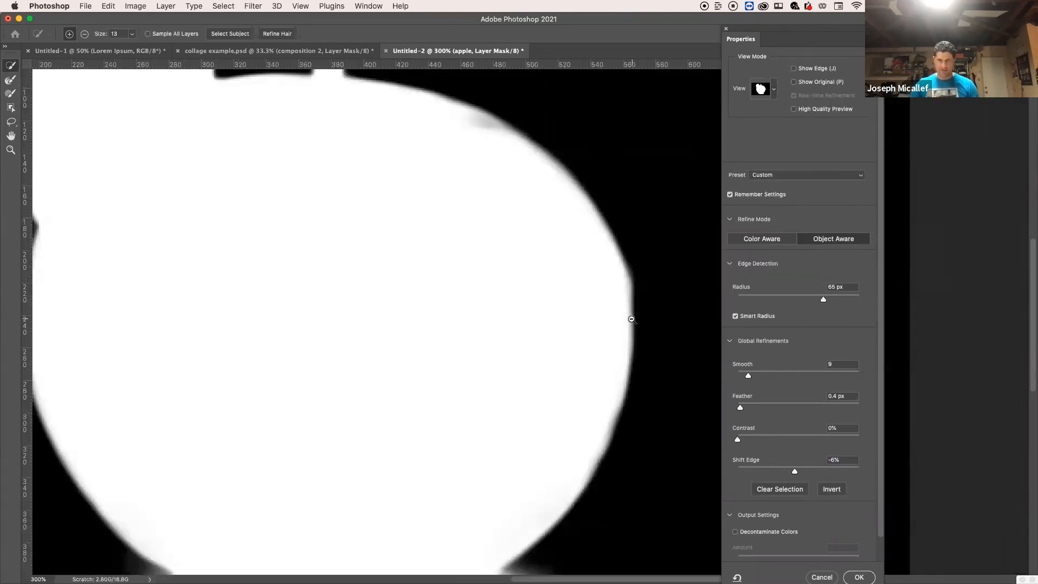
alt+click(632, 319)
Switch the preview to Onion Skin and compare the original and refined edges near the leaf at 300% zoom.
key(p)
click(773, 90)
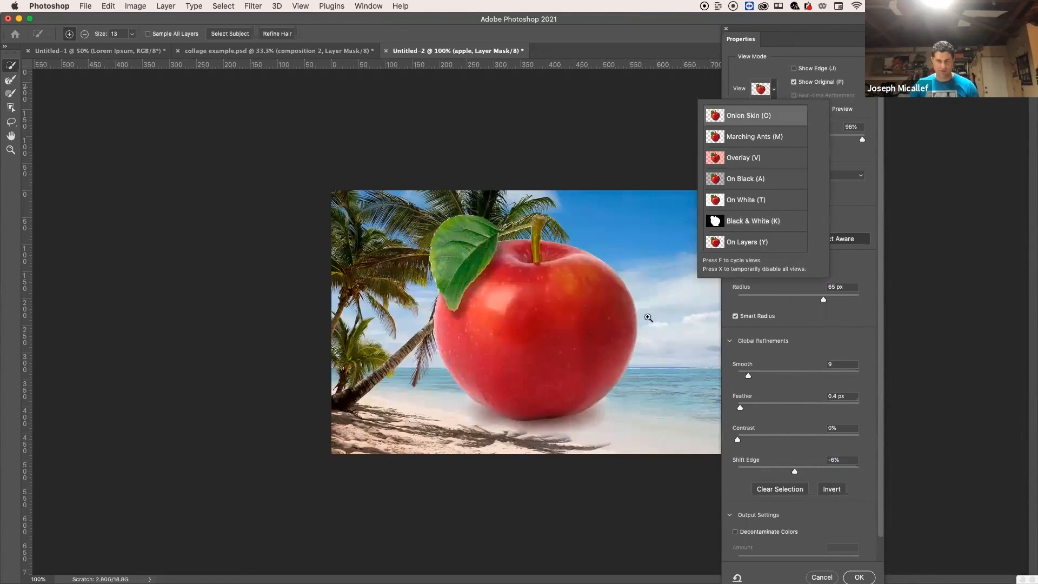
click(638, 314)
super+click(579, 324)
super+click(246, 321)
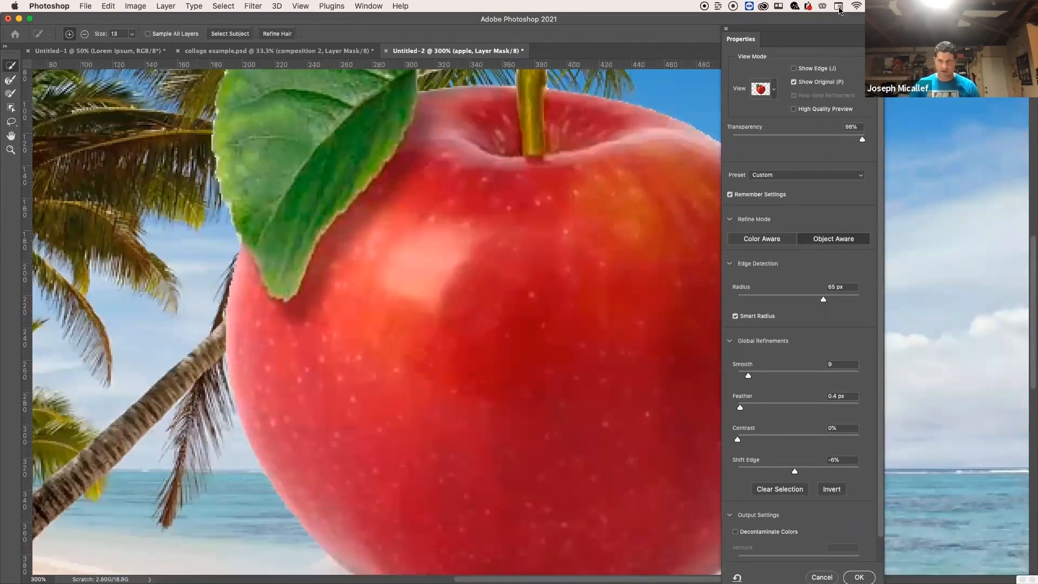
click(794, 83)
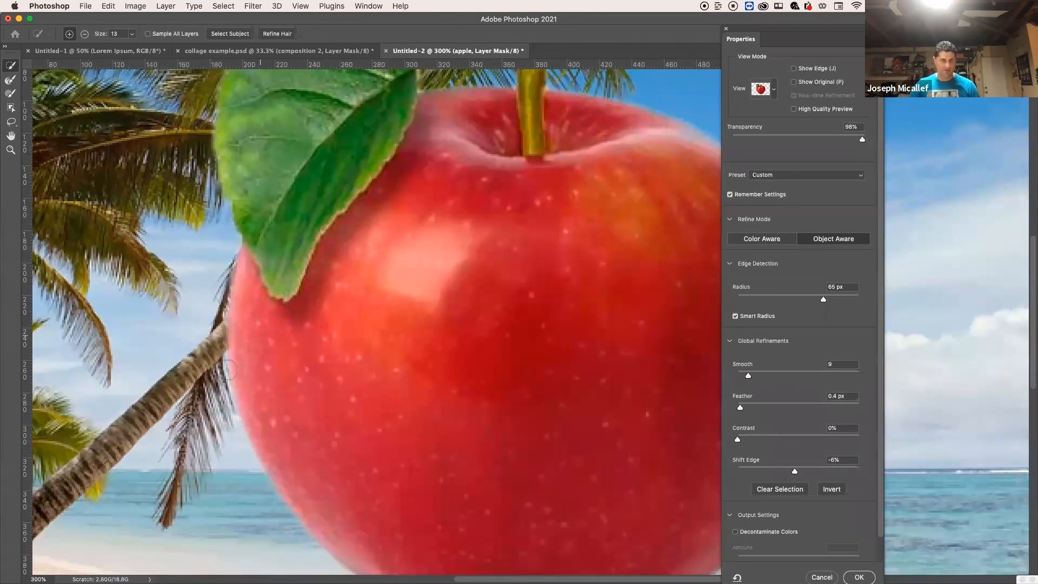
Display the edge detection area and examine it around the apple, both up close and over the whole image.
click(794, 69)
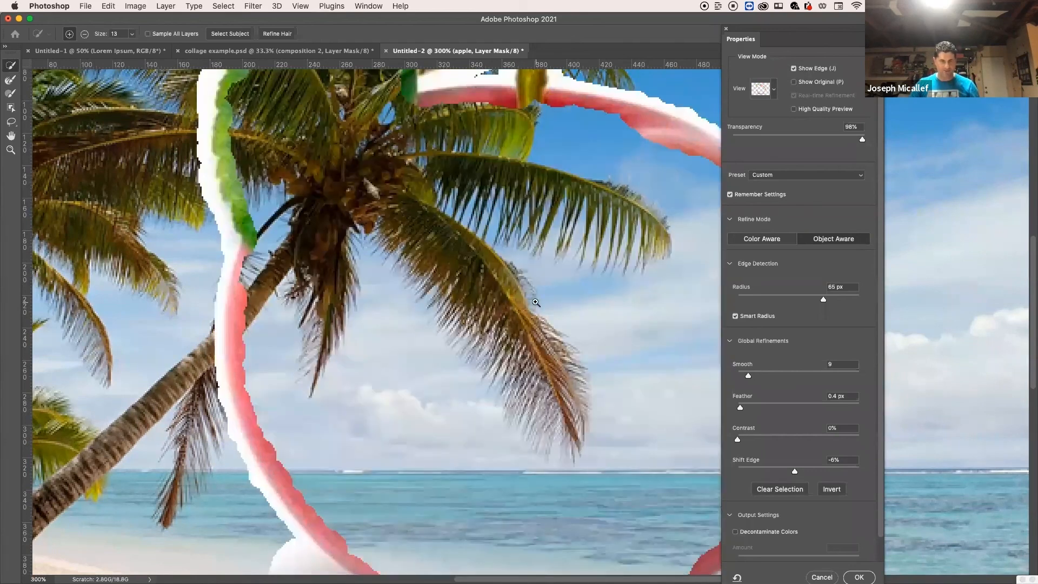
key(super+plus)
key(super+minus)
key(super+minus)
key(super+minus)
key(super+minus)
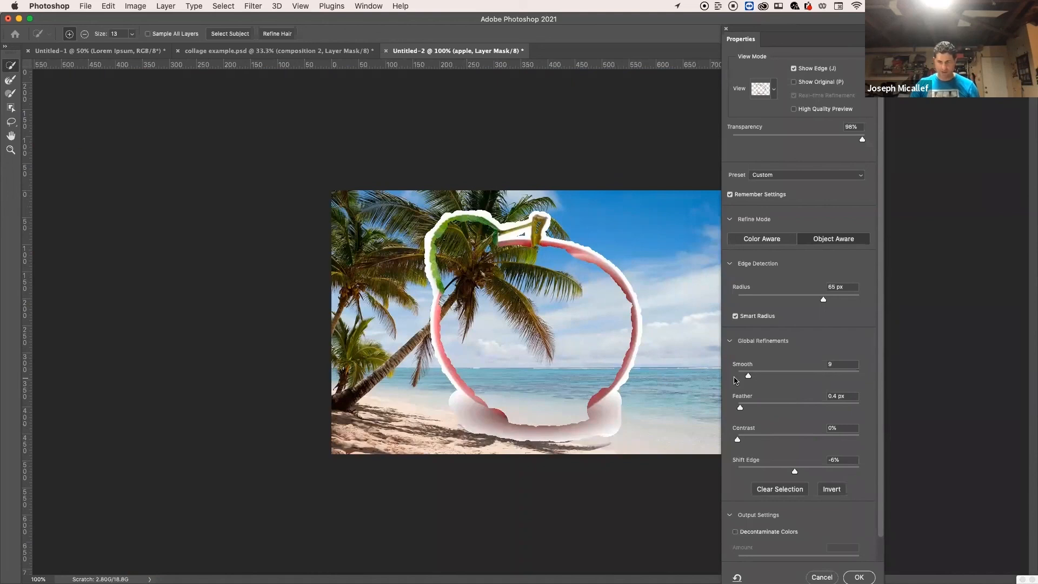
Hide the edge display and output the refined selection as a new apple layer with a layer mask.
drag(741, 409, 741, 410)
click(793, 68)
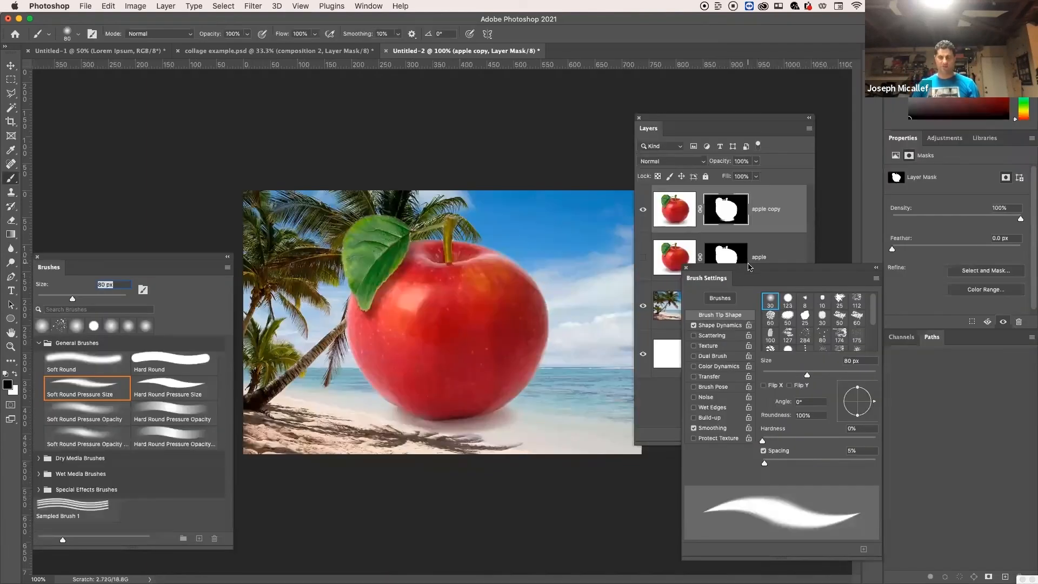
Uncover the layer list and compare the original apple layer with the refined copy by alternating their visibility, leaving only the copy shown.
mouse_move(749, 266)
mouse_down()
mouse_move(832, 256)
mouse_move(905, 176)
mouse_up()
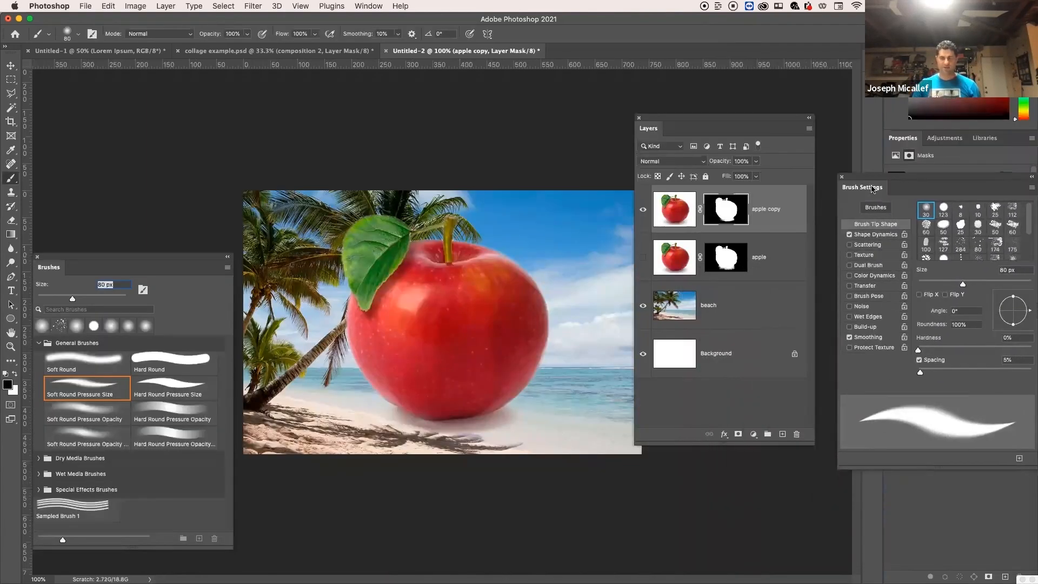
click(643, 209)
click(643, 258)
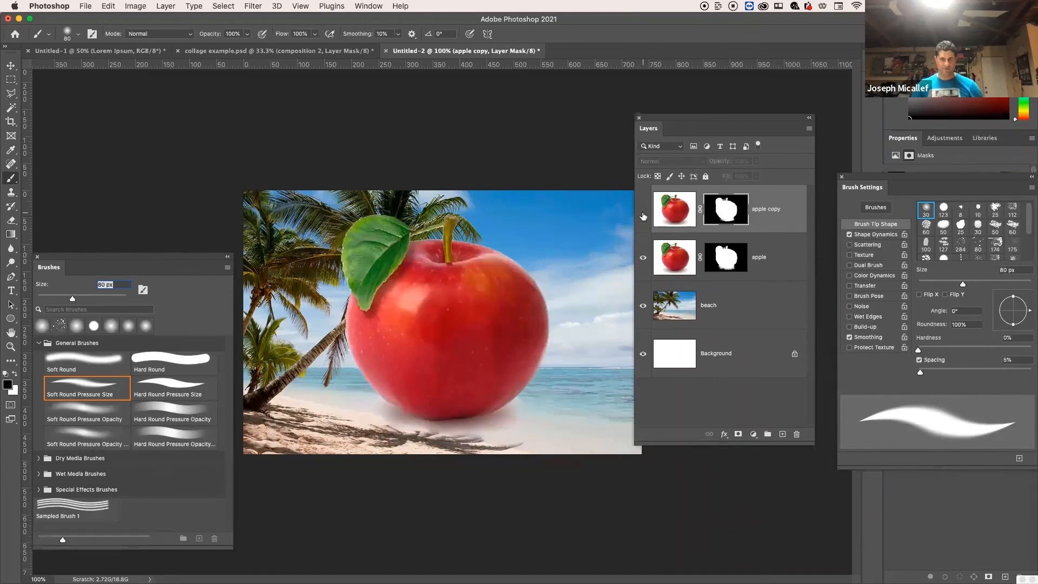
click(643, 257)
click(642, 209)
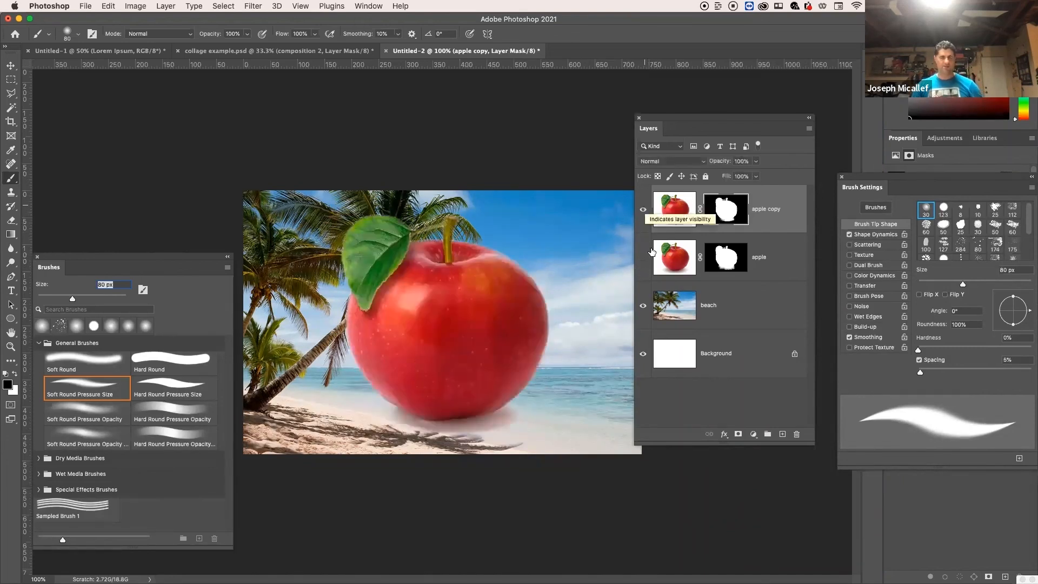
click(642, 259)
click(643, 210)
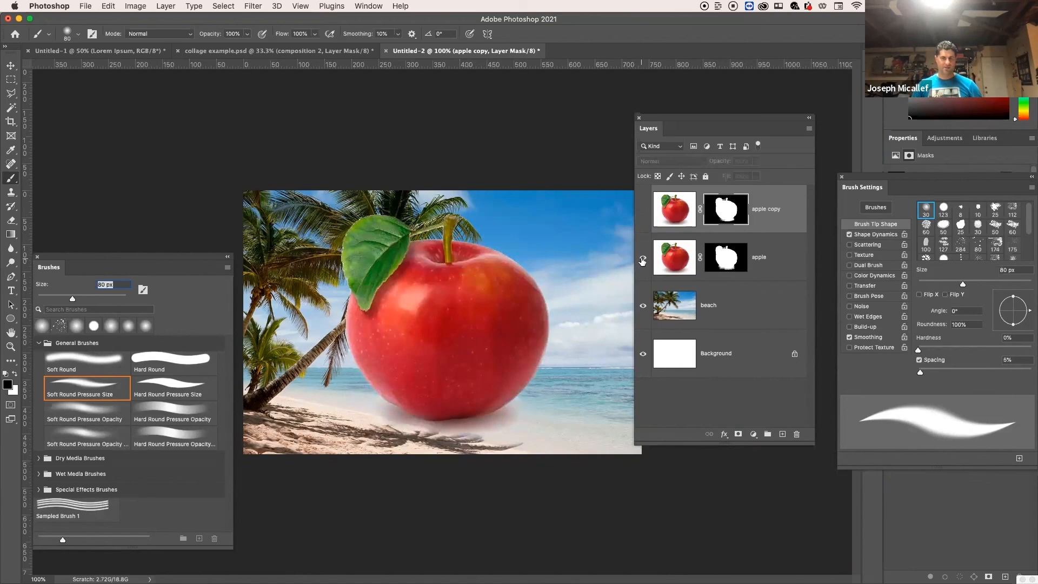
click(642, 260)
click(642, 209)
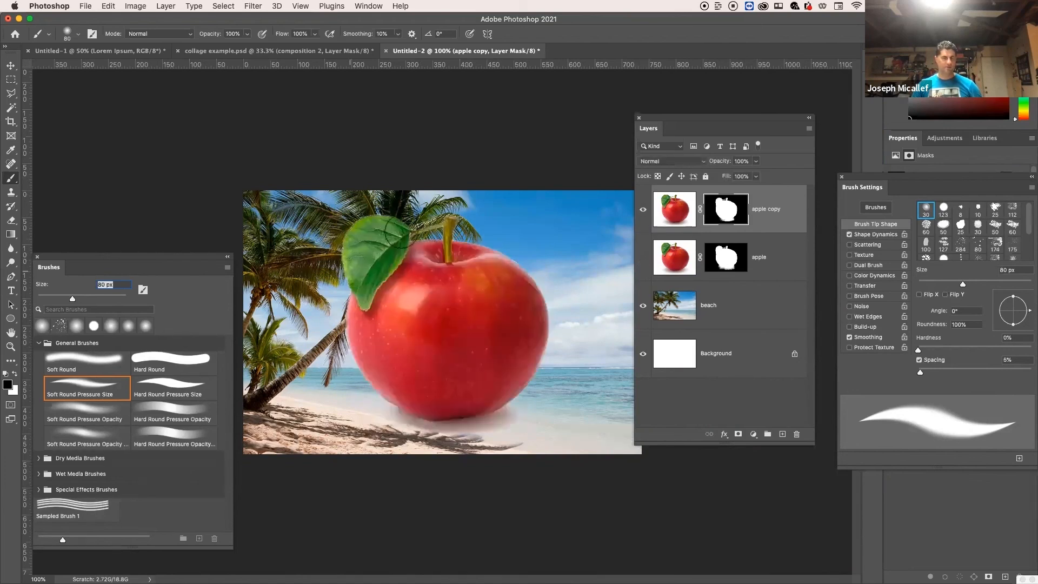